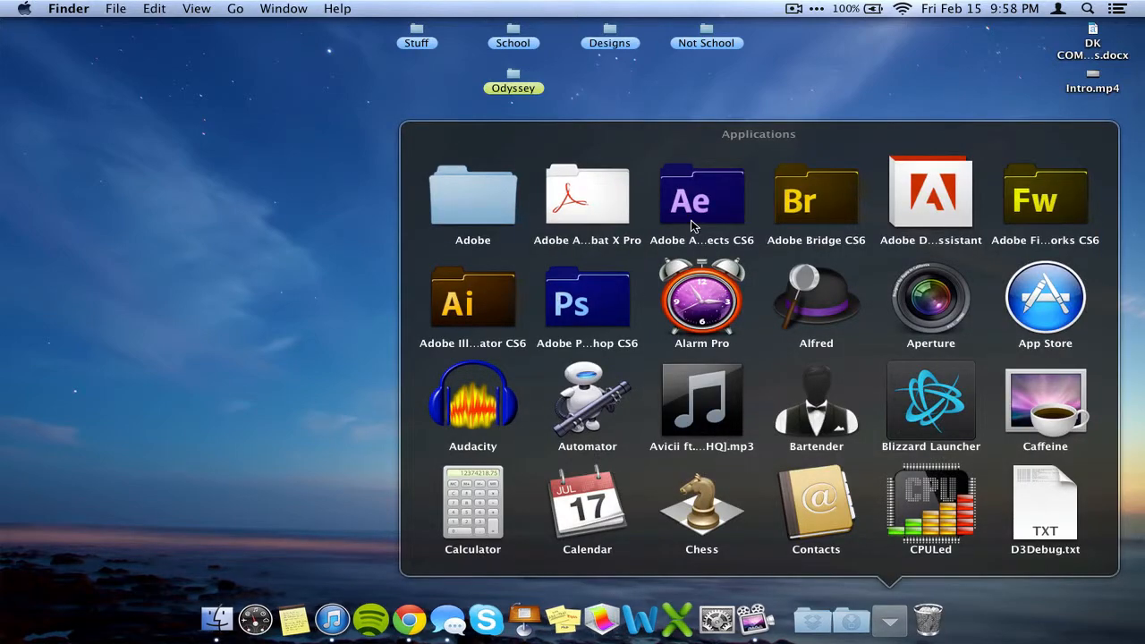
# - Launch Adobe After Effects CS6 from the Applications folder and dismiss the startup alert
pyautogui.click(691, 225)
pyautogui.click(774, 313)
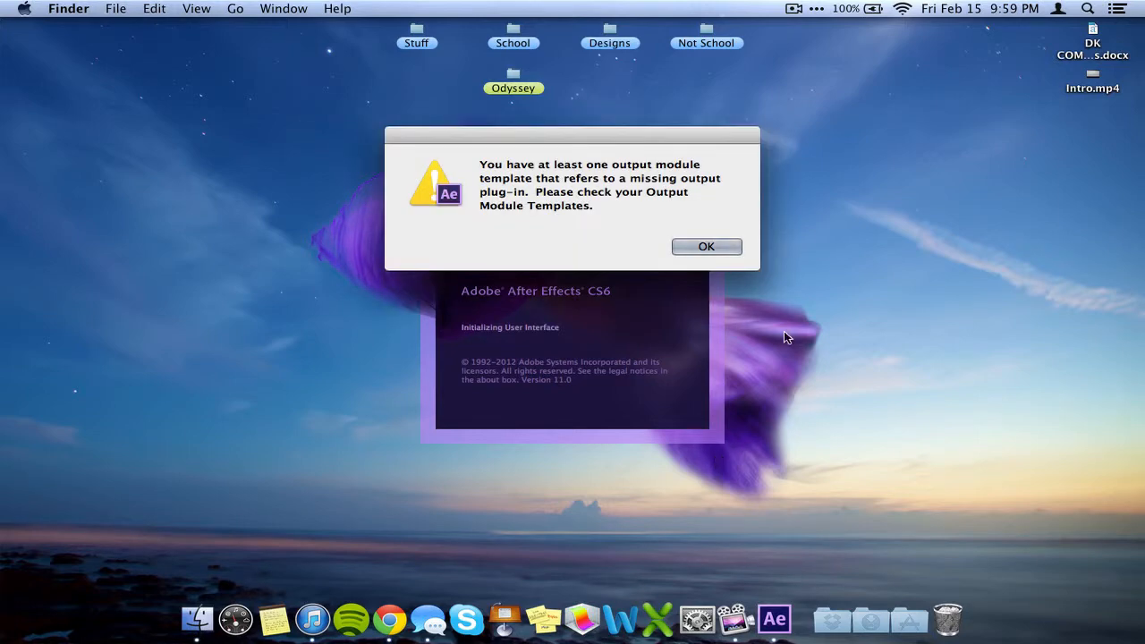
pyautogui.click(706, 246)
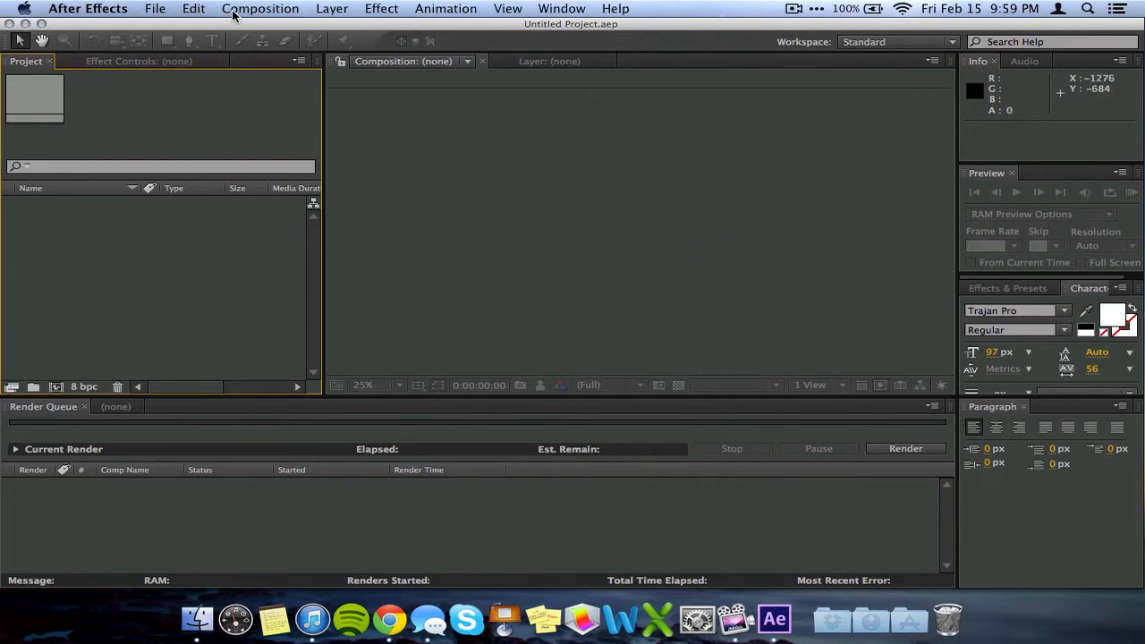
# - Create a new 1280 x 720 composition at 29.97 fps with a duration of 7 seconds
pyautogui.press('super+n')
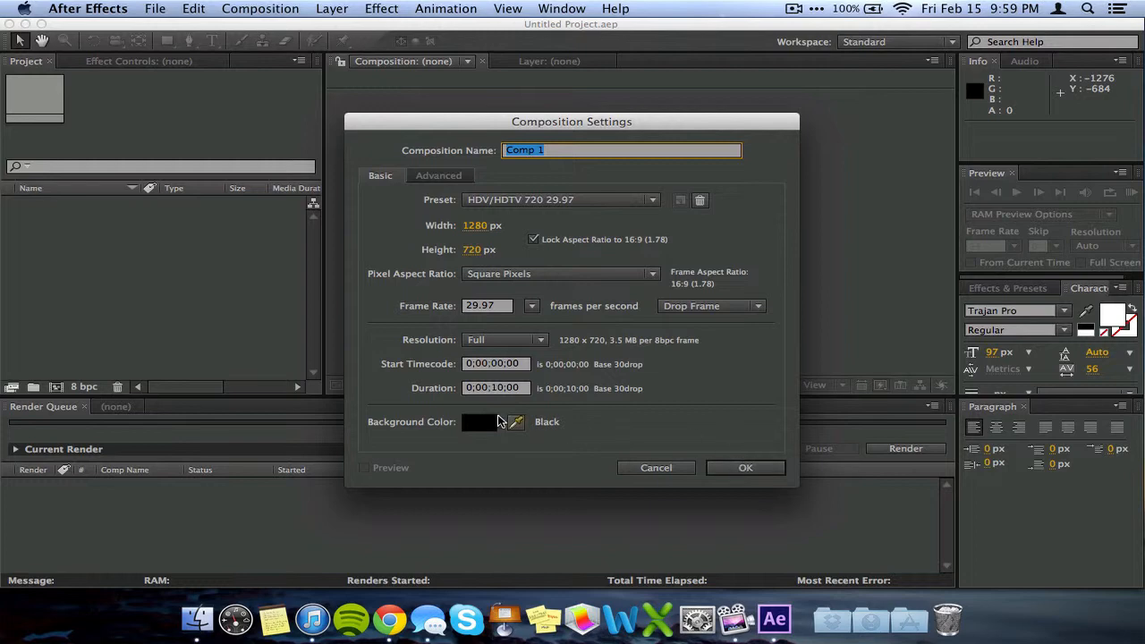
pyautogui.click(497, 390)
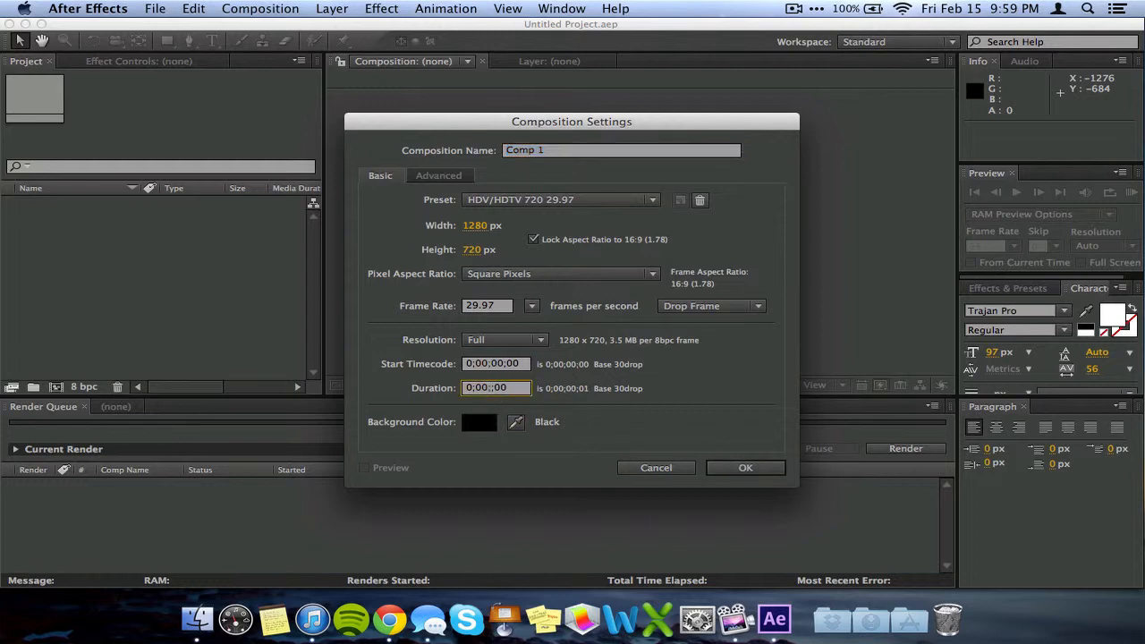
pyautogui.press('Return')
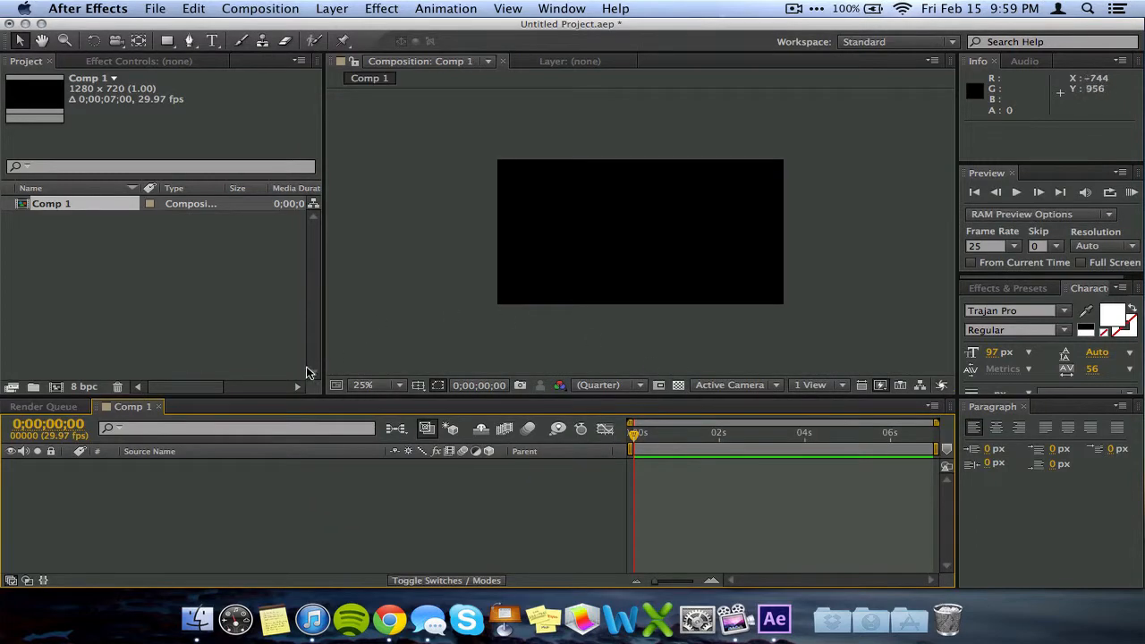
# - Add a white (FFFFFF) solid layer at the composition size of 1280 x 720 px
pyautogui.click(331, 8)
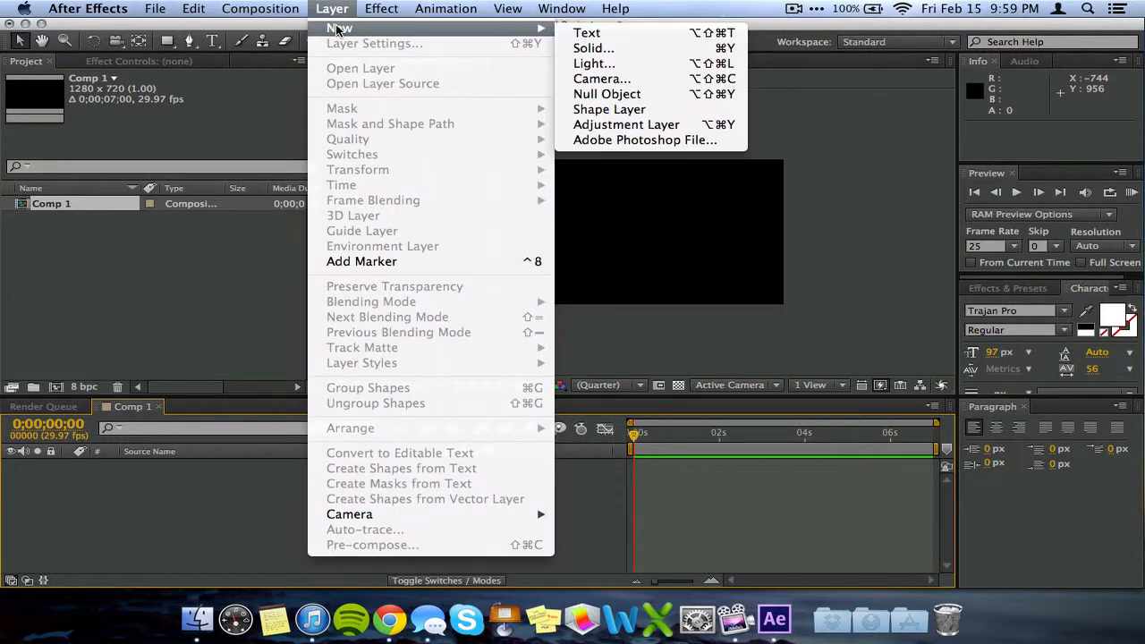
pyautogui.moveTo(340, 27)
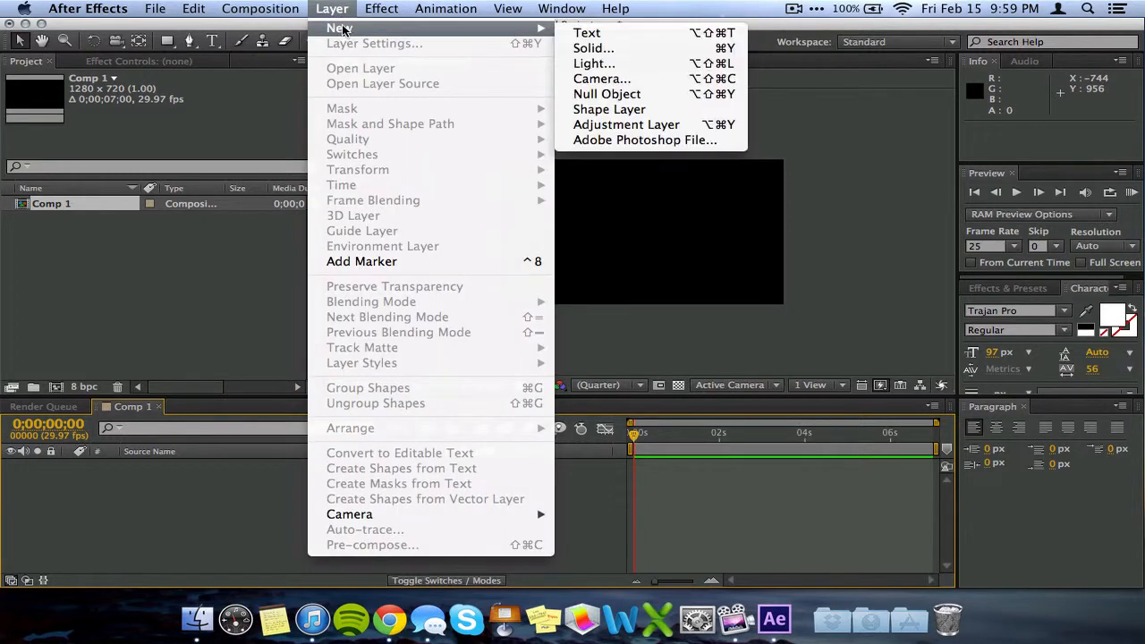
pyautogui.click(601, 48)
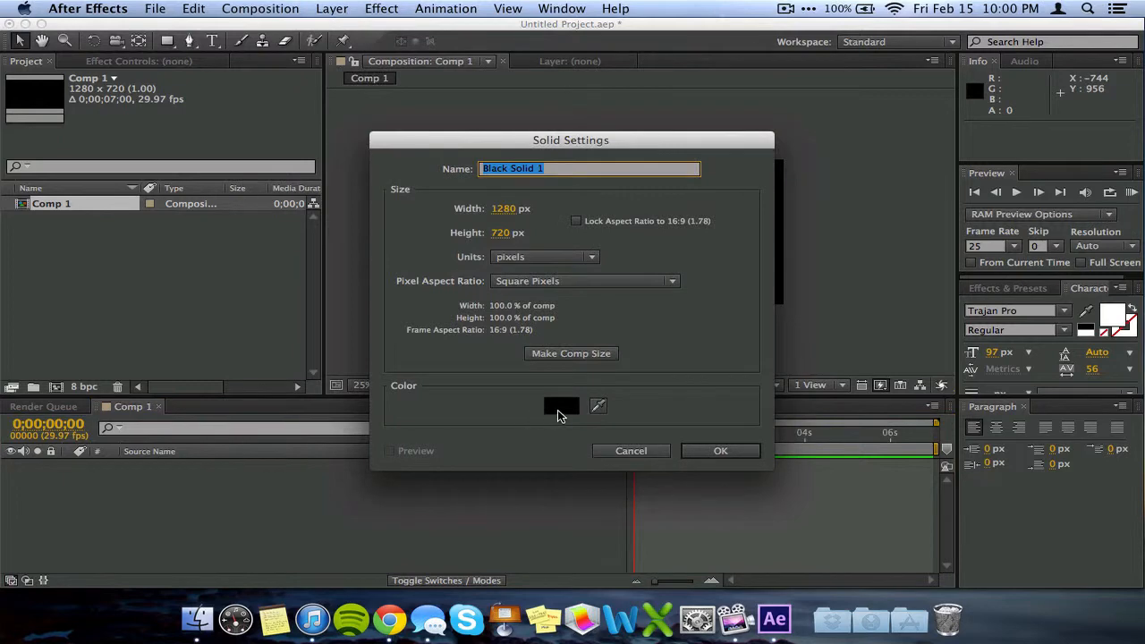
pyautogui.click(558, 411)
pyautogui.moveTo(519, 380); pyautogui.dragTo(300, 325)
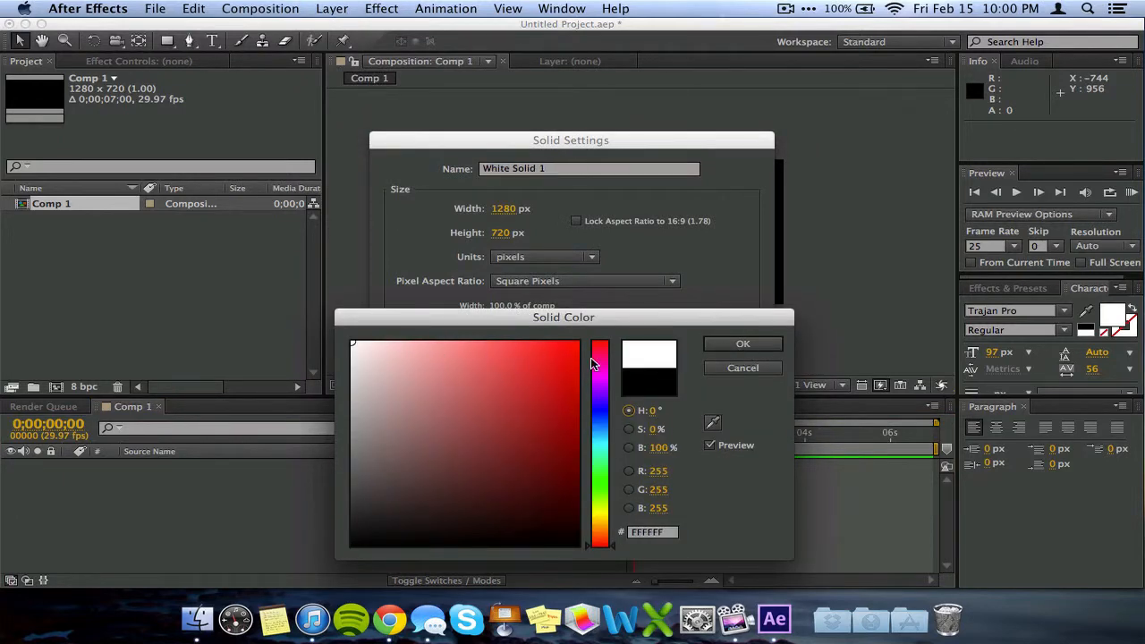
pyautogui.click(739, 345)
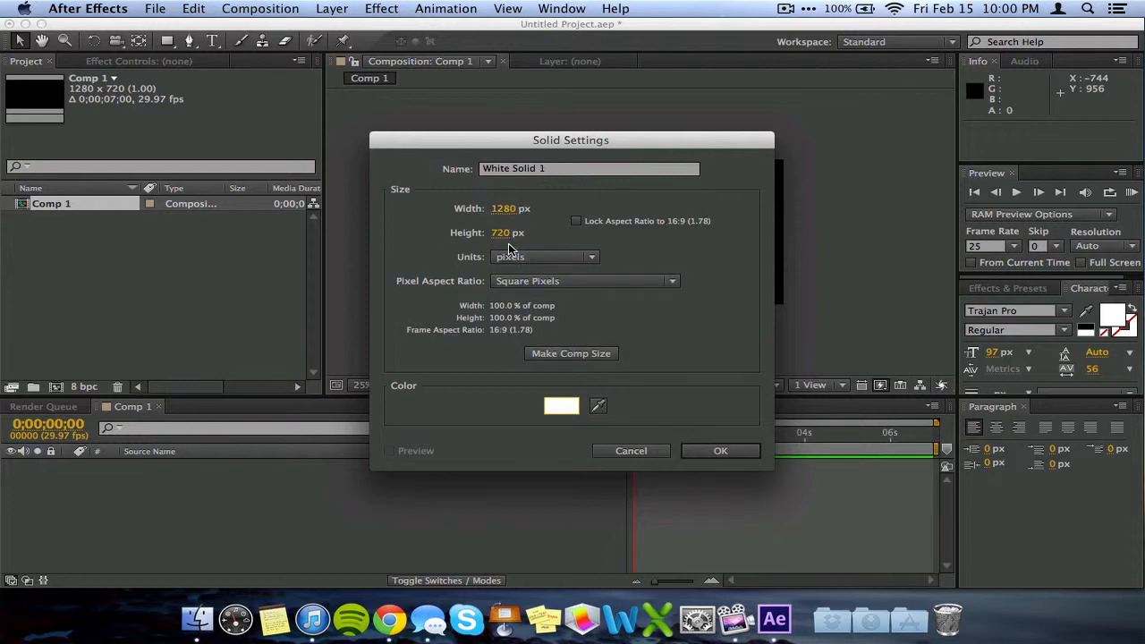
pyautogui.click(715, 457)
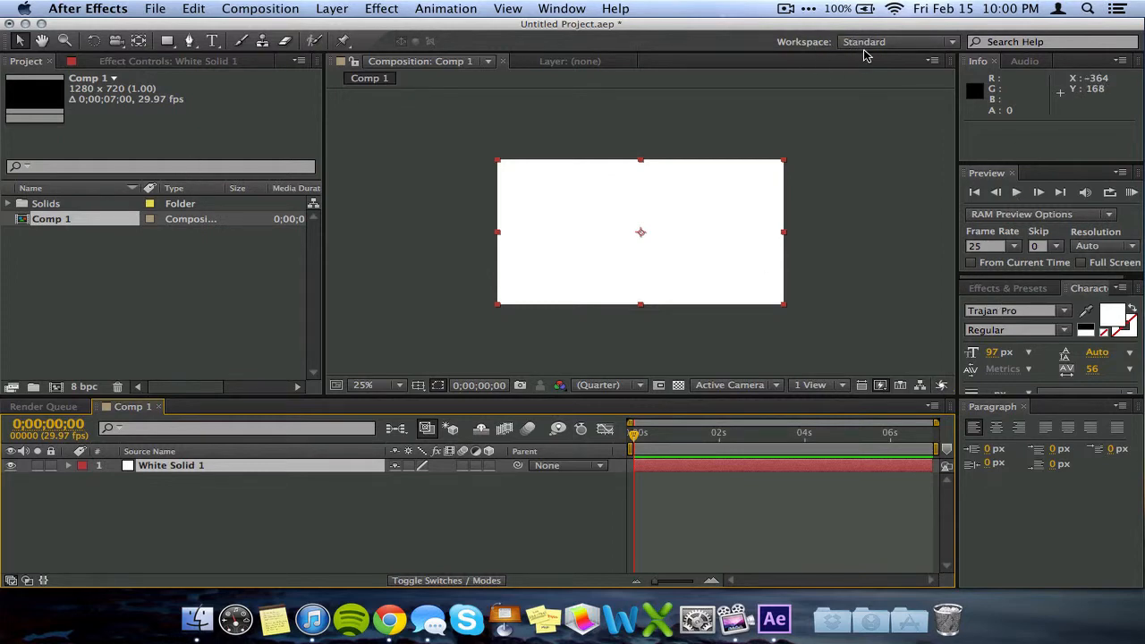
# - Find the Ramp effect and apply it to the white solid layer
pyautogui.click(1017, 291)
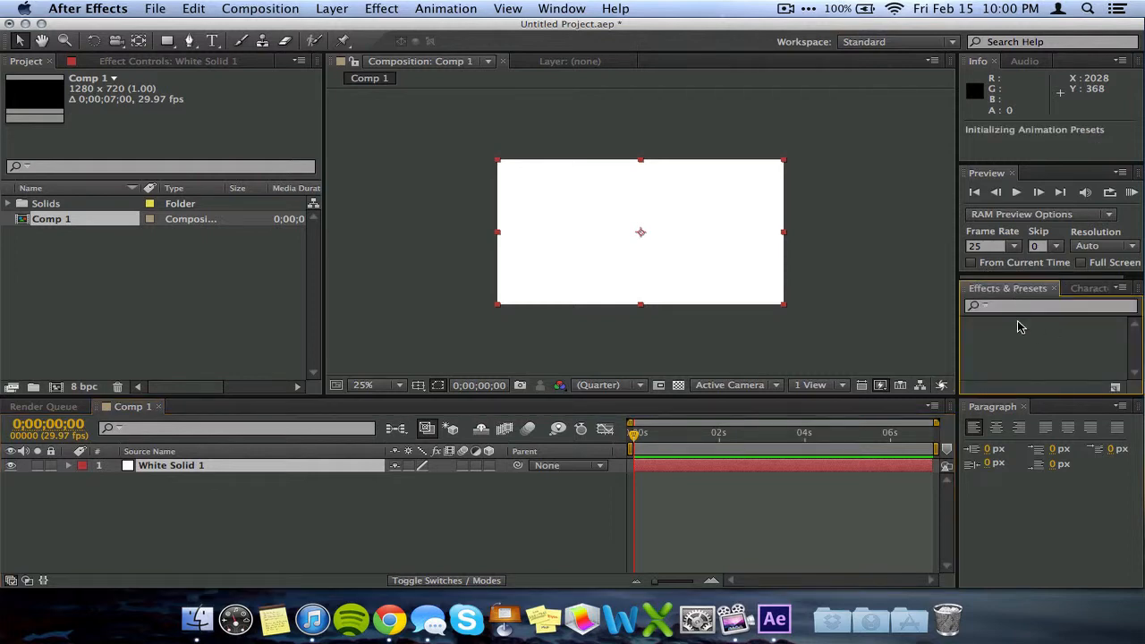
pyautogui.click(1025, 308)
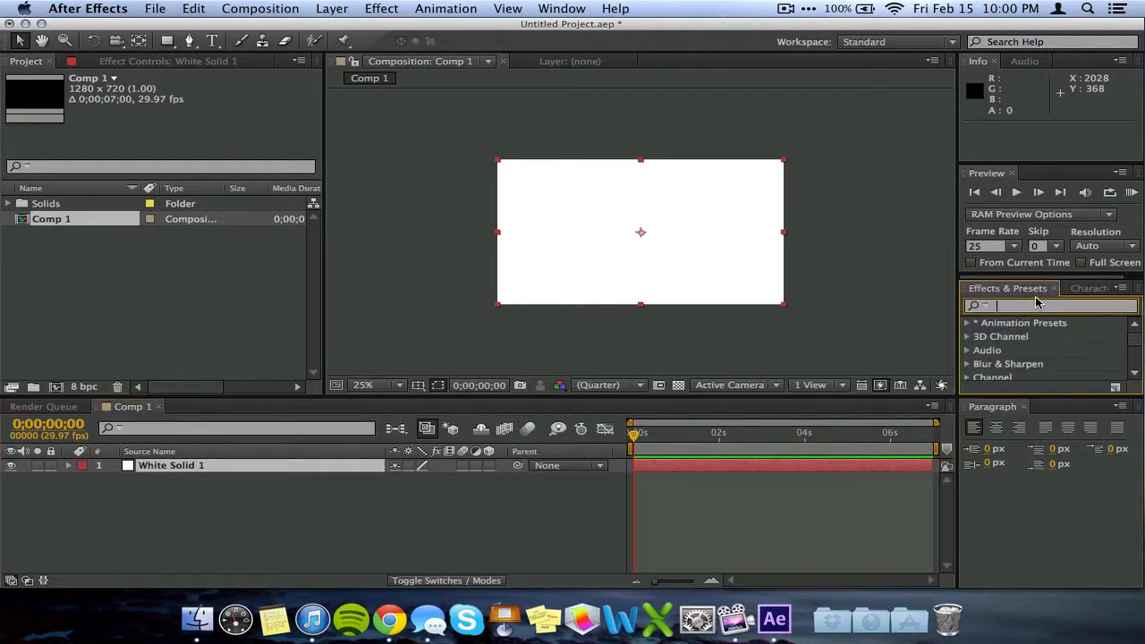
pyautogui.write('ramp')
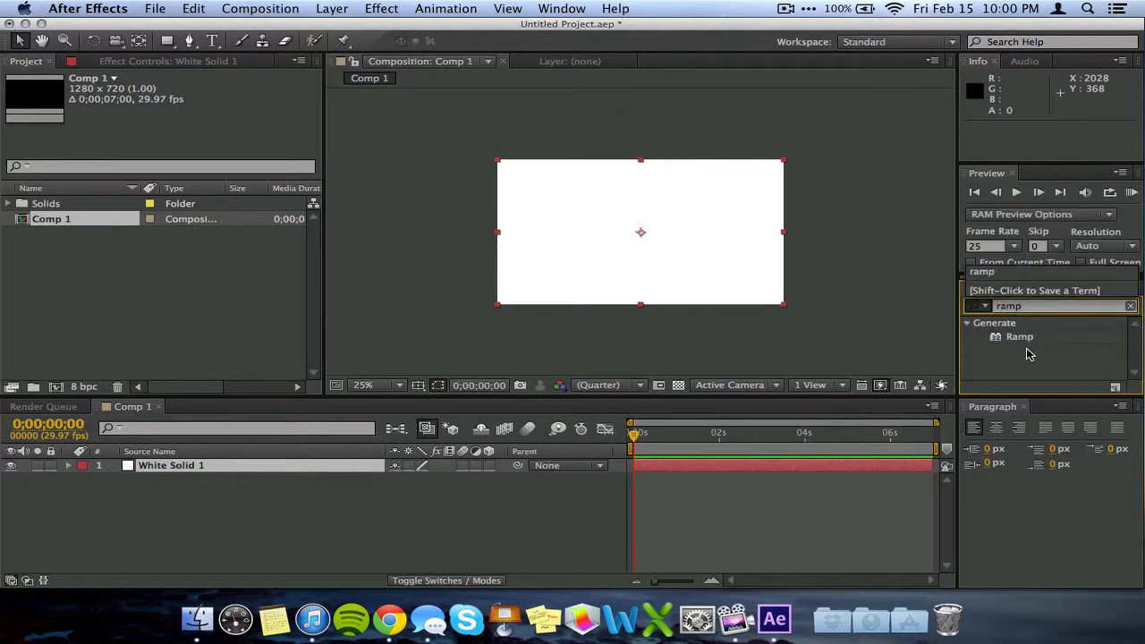
pyautogui.doubleClick(1026, 339)
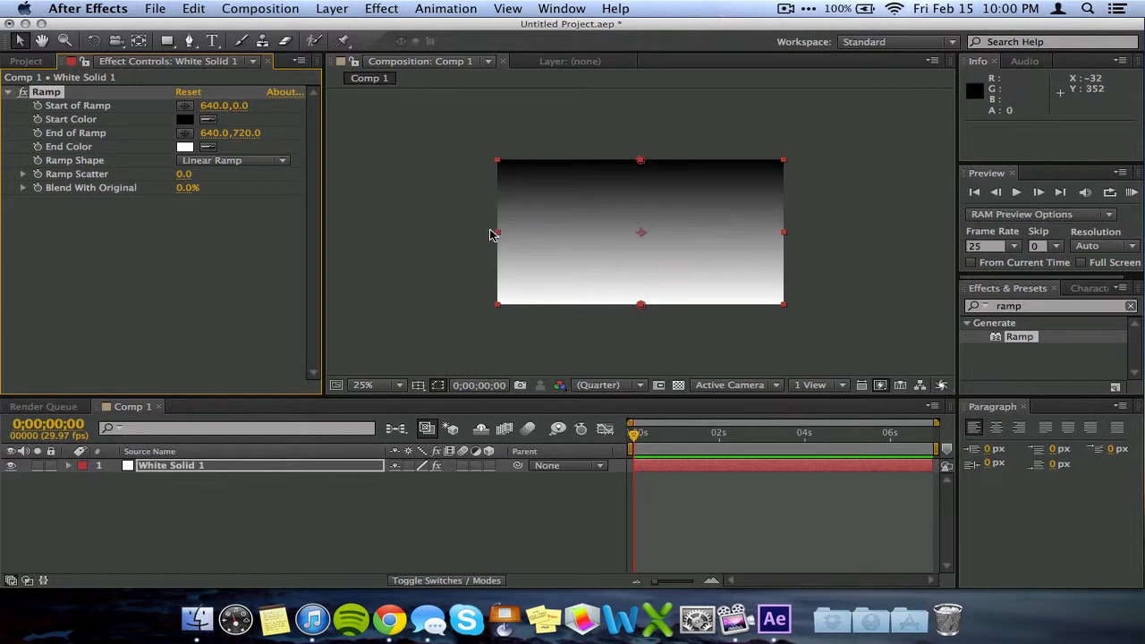
# - Set the ramp's start color to white and its end color to medium grey 8A8A8A
pyautogui.click(184, 120)
pyautogui.moveTo(459, 394); pyautogui.dragTo(327, 332)
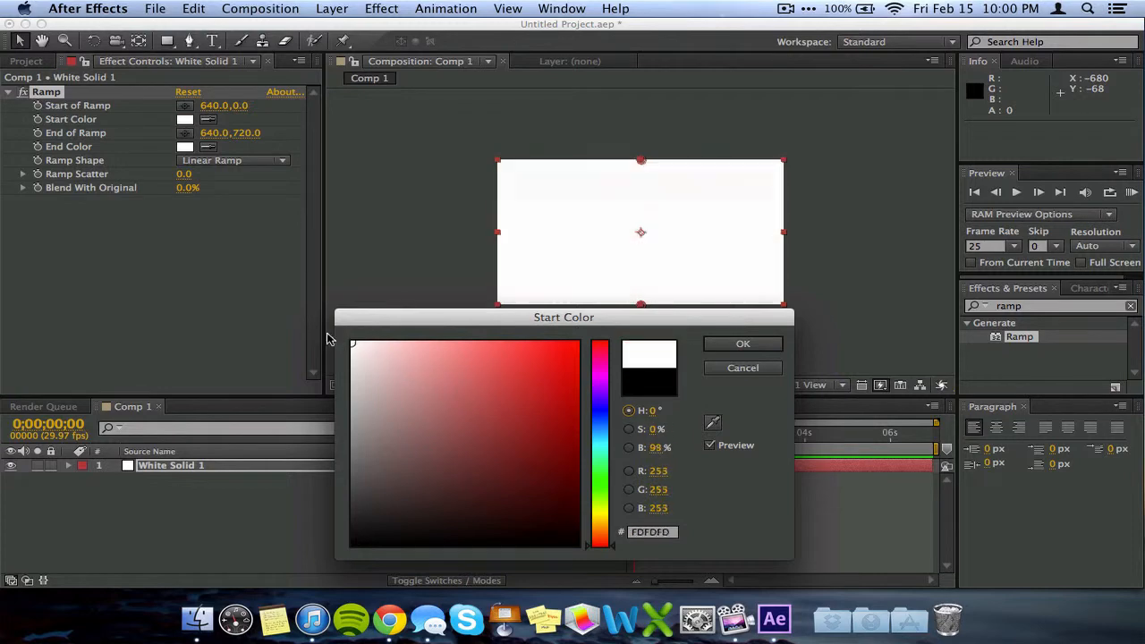
pyautogui.click(739, 344)
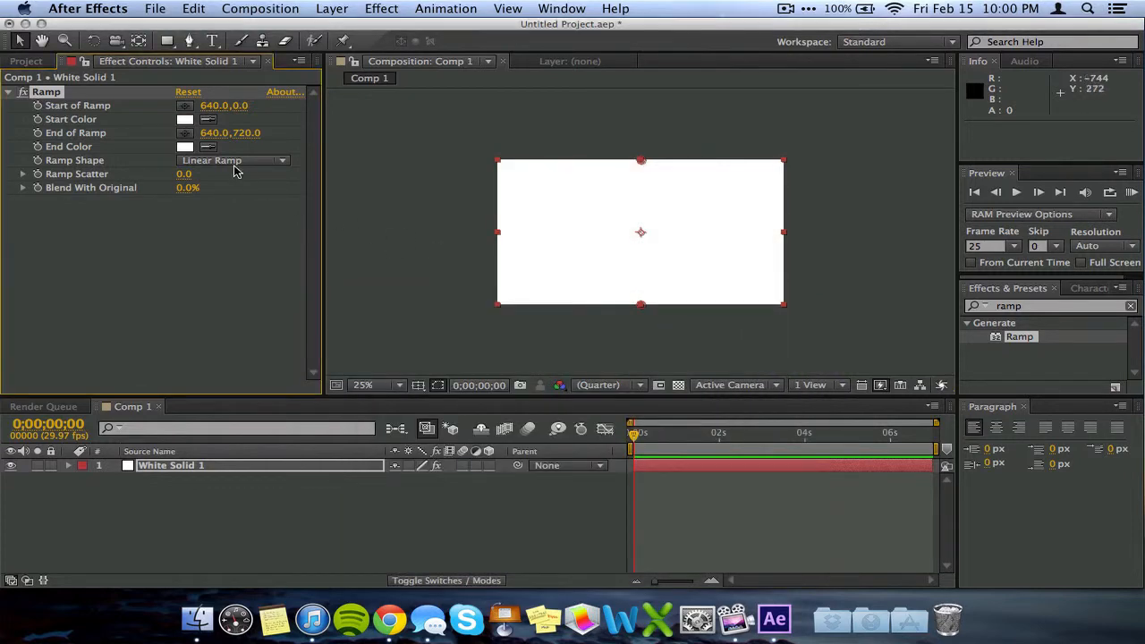
pyautogui.click(184, 147)
pyautogui.moveTo(460, 389); pyautogui.dragTo(258, 438)
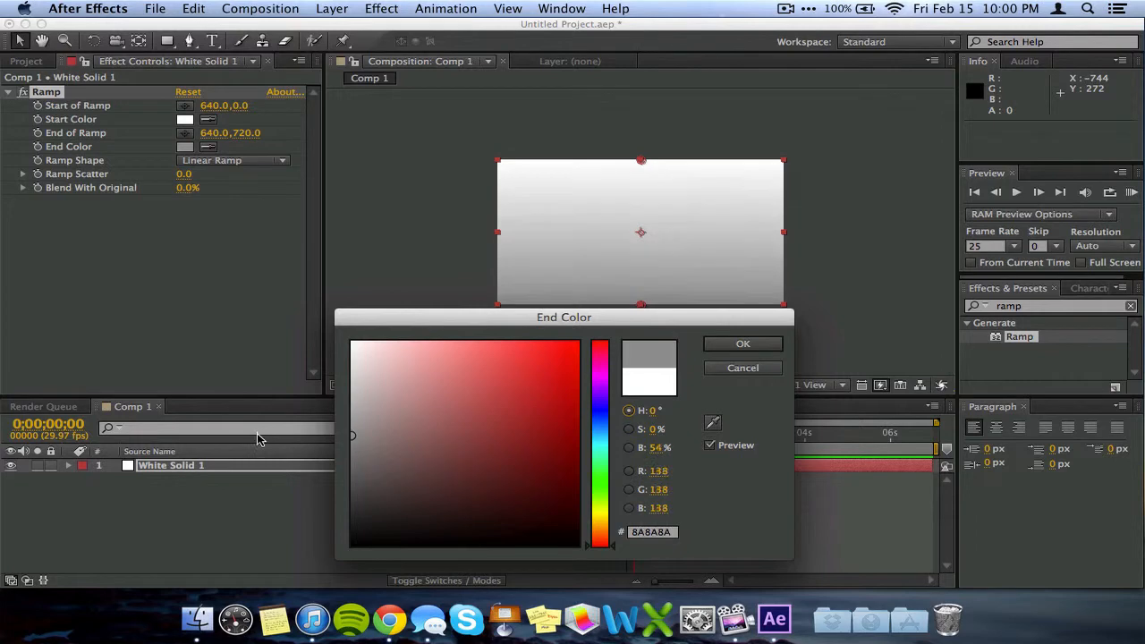
pyautogui.click(742, 346)
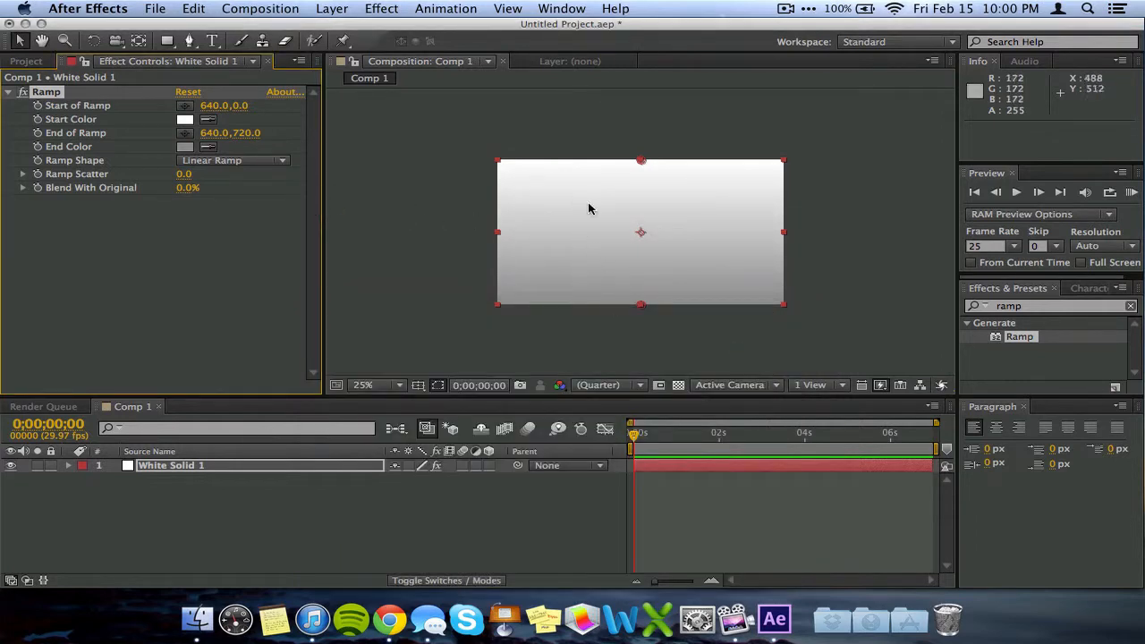
# - Change the ramp shape to Radial Ramp and move its end point below the frame to about 644, 832
pyautogui.click(258, 163)
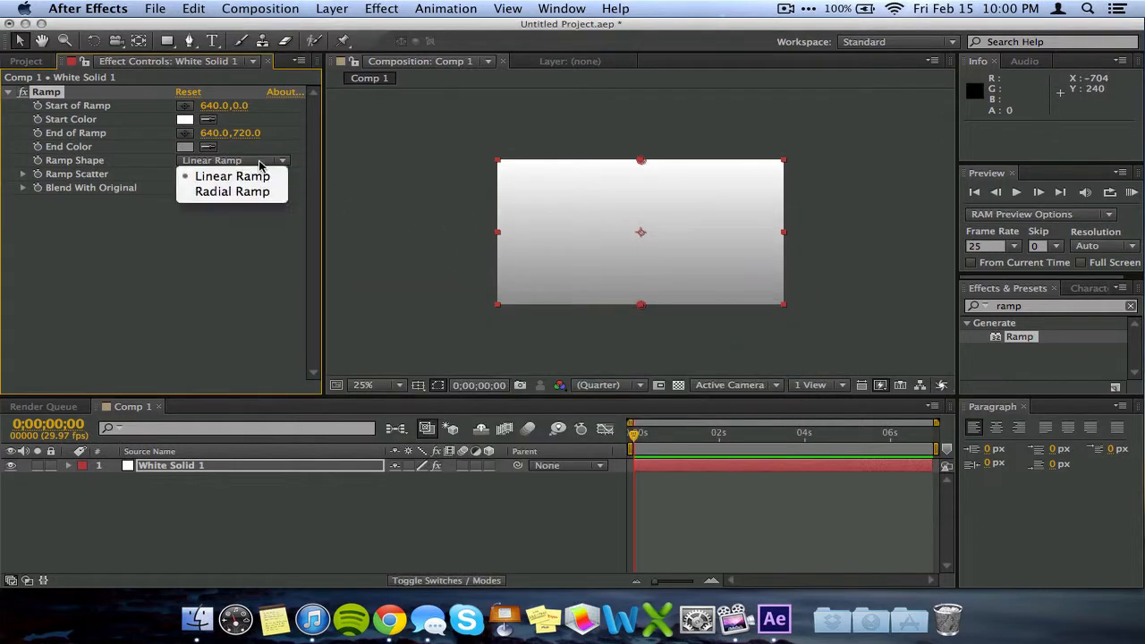
pyautogui.click(251, 194)
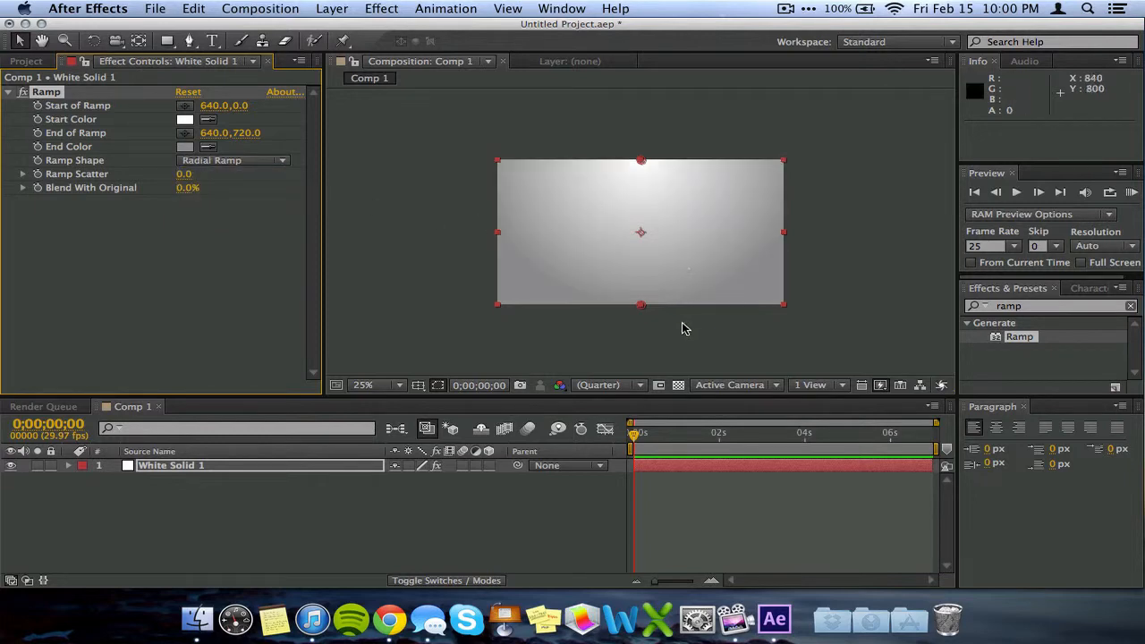
pyautogui.moveTo(640, 305)
pyautogui.mouseDown()
pyautogui.moveTo(643, 342)
pyautogui.moveTo(641, 310)
pyautogui.mouseUp()
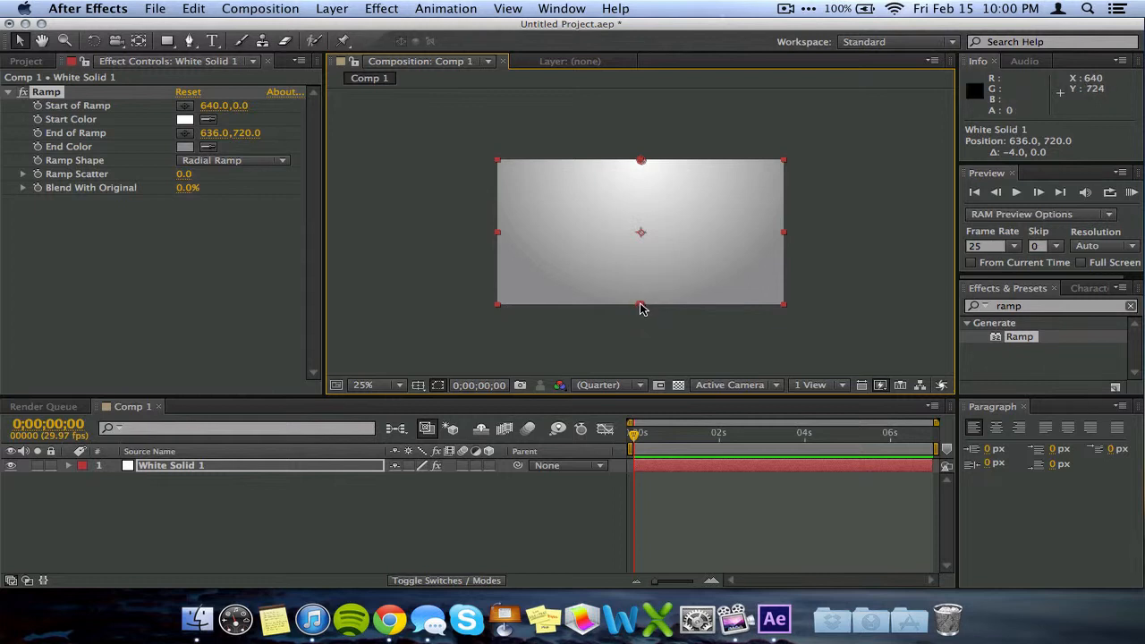
pyautogui.moveTo(641, 310)
pyautogui.mouseDown()
pyautogui.moveTo(643, 322)
pyautogui.moveTo(647, 248)
pyautogui.moveTo(642, 328)
pyautogui.mouseUp()
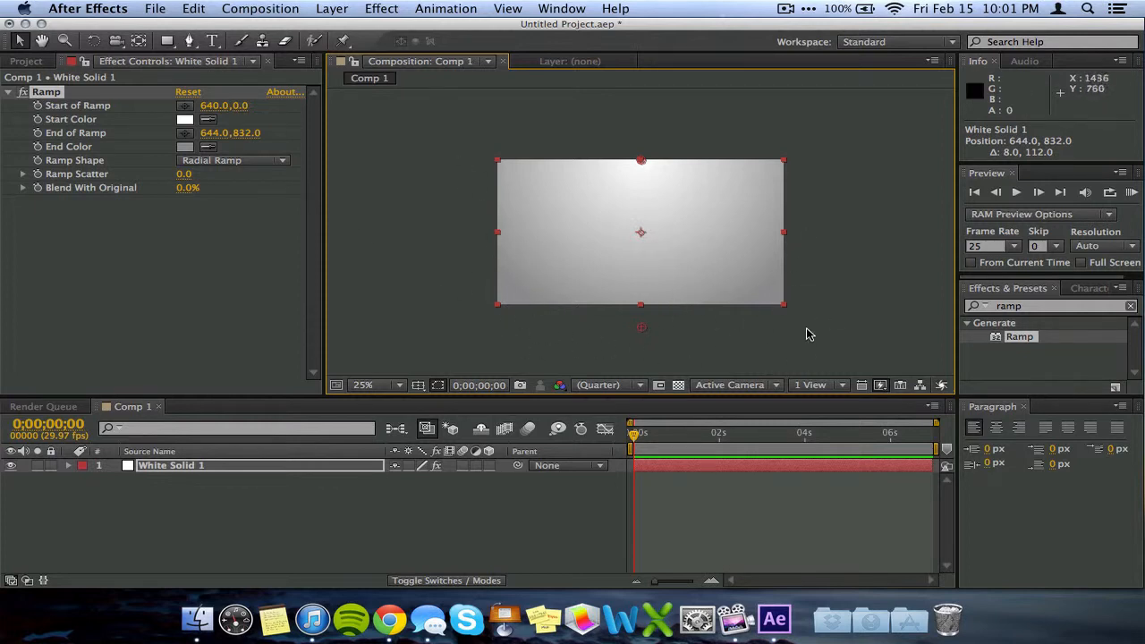
pyautogui.click(379, 530)
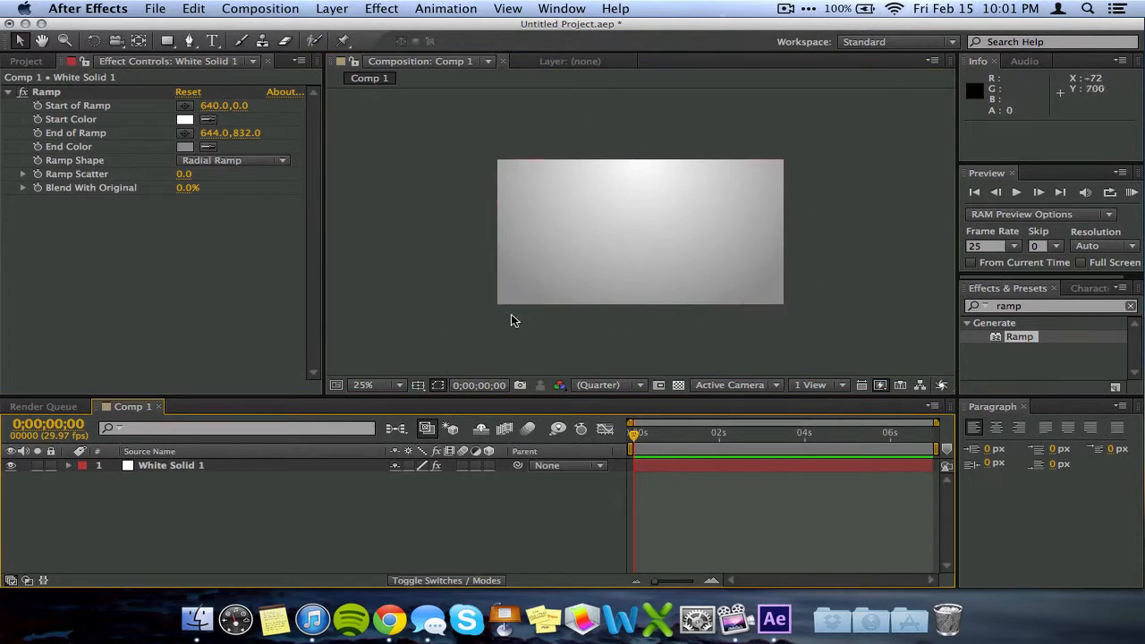
# - Add a text layer reading "The Starter Guide" and move it to about 108, 380 so it sits centered in the frame
pyautogui.click(394, 9)
pyautogui.moveTo(330, 7)
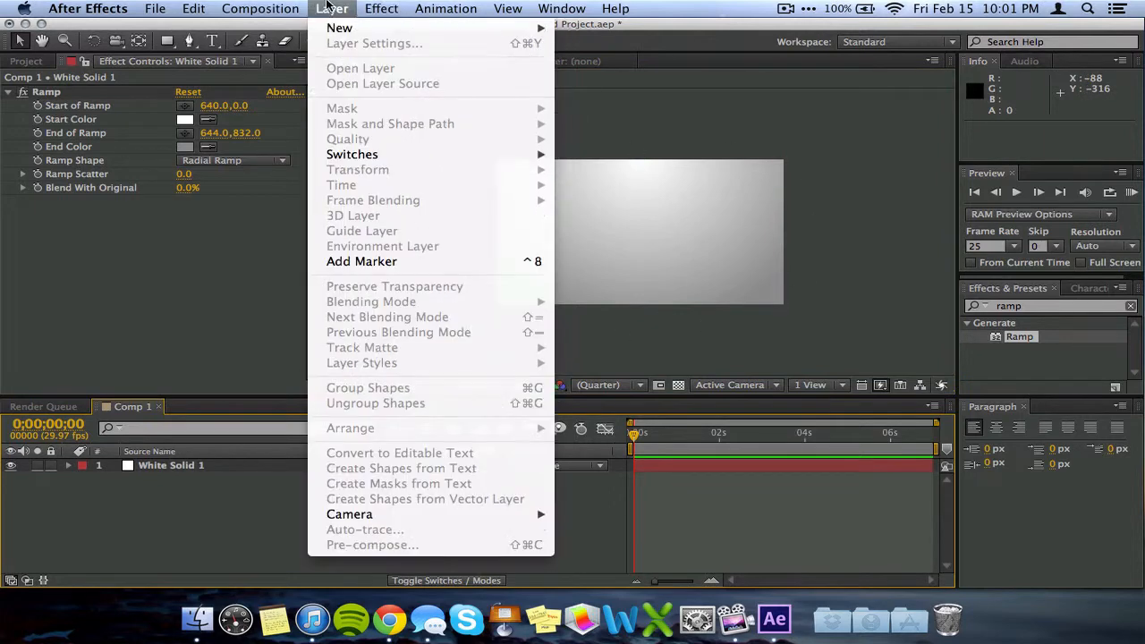
pyautogui.moveTo(340, 27)
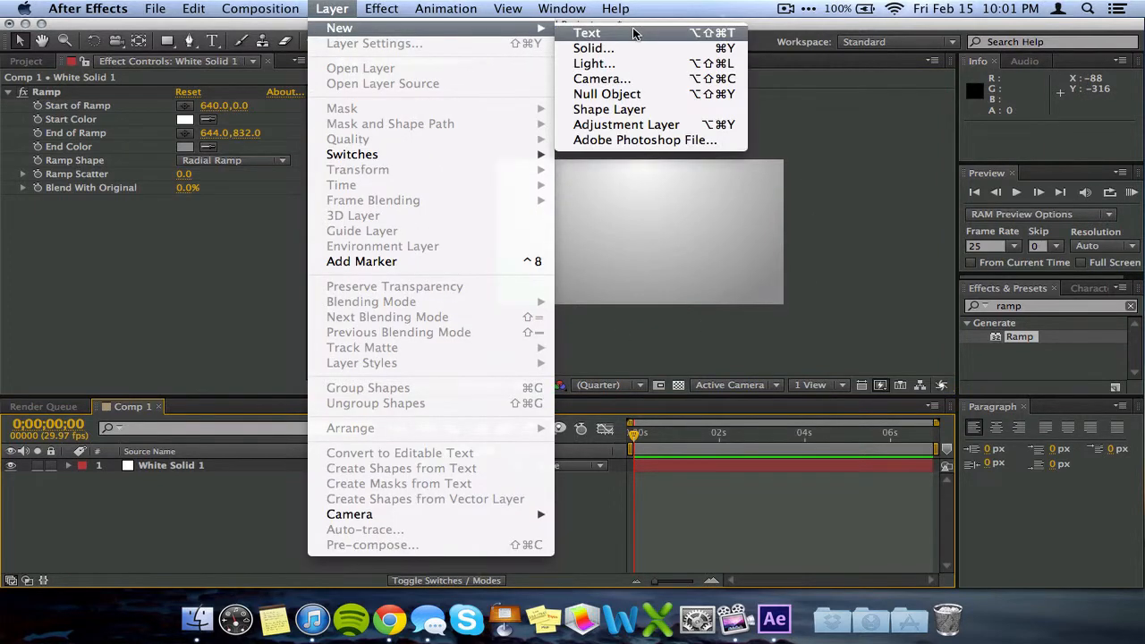
pyautogui.click(633, 33)
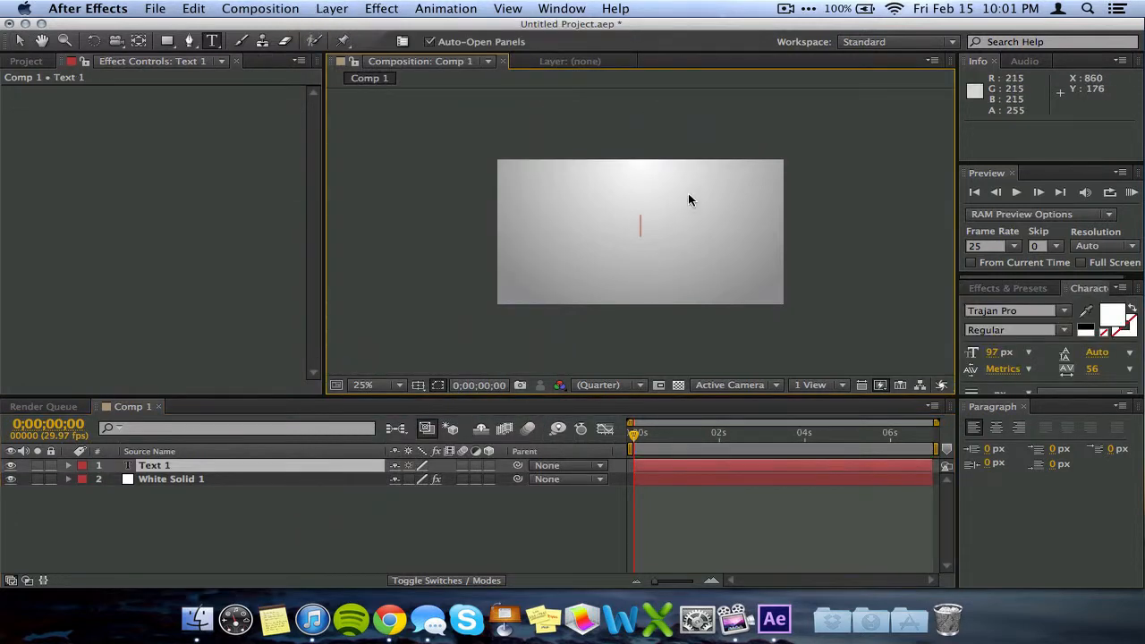
pyautogui.write('The Starter Guide')
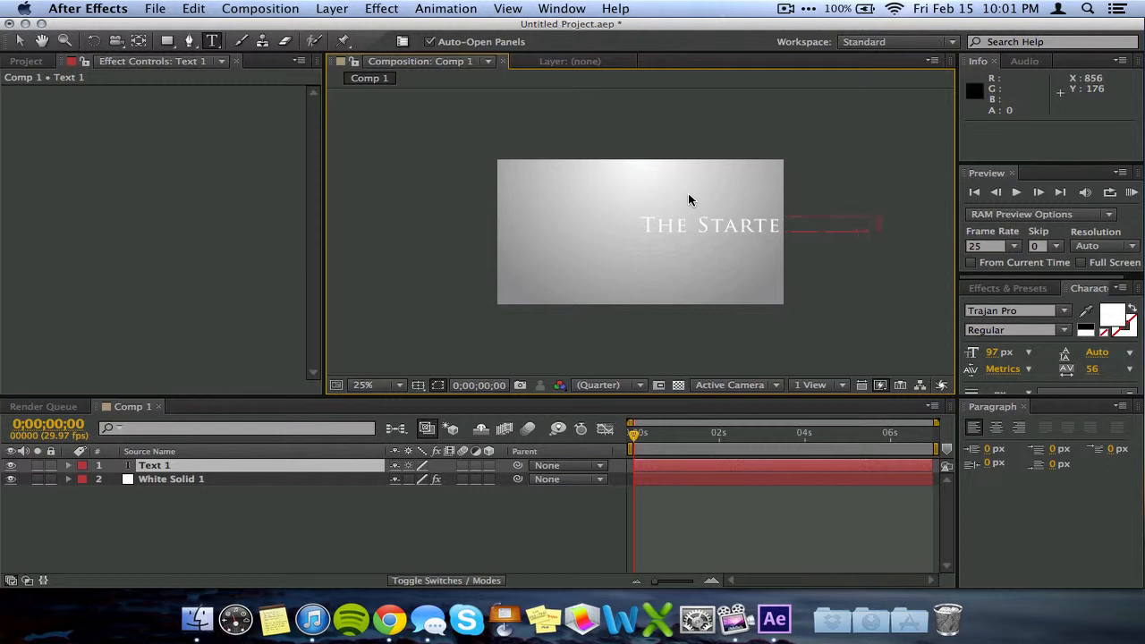
pyautogui.moveTo(714, 301); pyautogui.dragTo(595, 305)
# - Change the fill color of the whole "The Starter Guide" text to dark red 620000
pyautogui.tripleClick(699, 224)
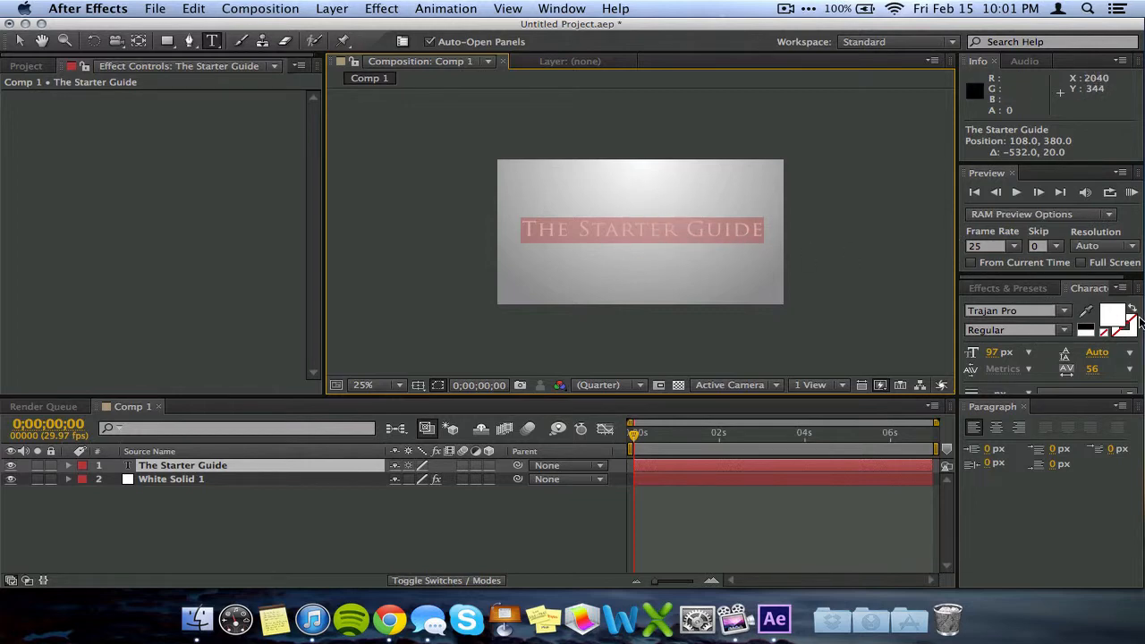
pyautogui.click(1114, 317)
pyautogui.moveTo(490, 372)
pyautogui.mouseDown()
pyautogui.moveTo(604, 380)
pyautogui.moveTo(537, 376)
pyautogui.moveTo(628, 467)
pyautogui.mouseUp()
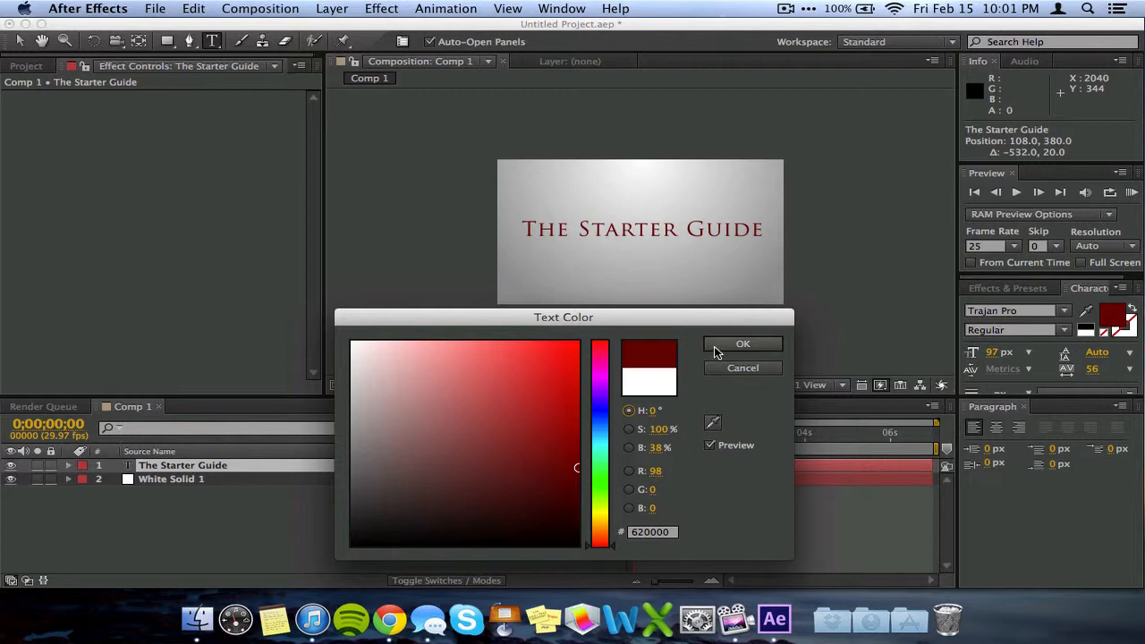
pyautogui.click(743, 344)
pyautogui.doubleClick(670, 237)
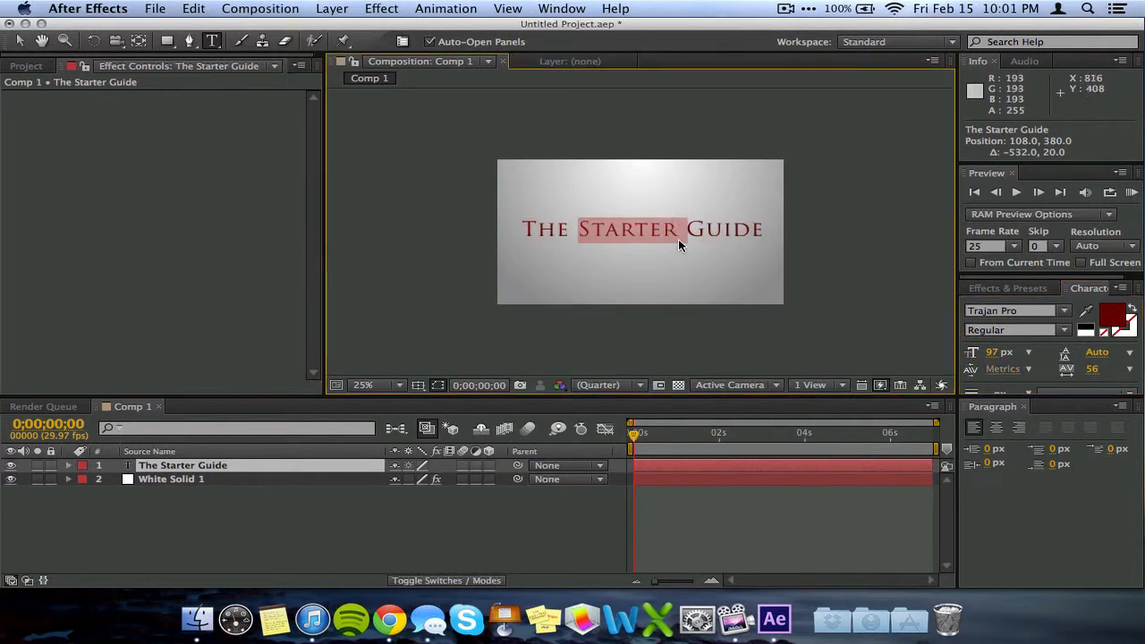
pyautogui.click(482, 536)
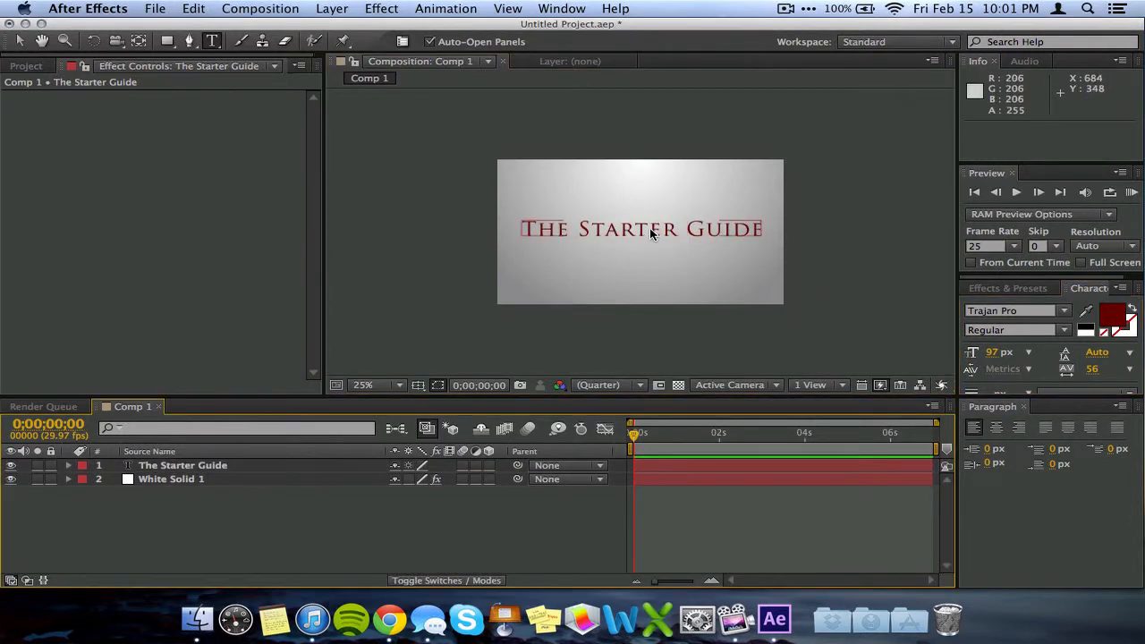
# - With "The Starter Guide" layer selected at 0;00;02;08, browse the animation presets in Adobe Bridge and open the Text presets' Tracking folder
pyautogui.click(185, 467)
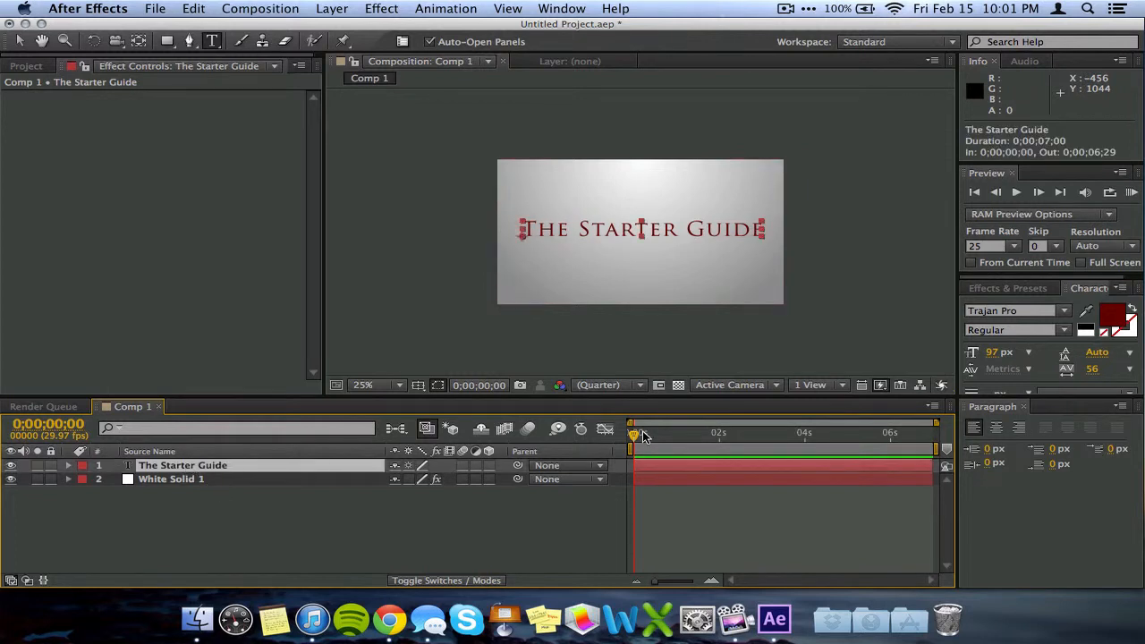
pyautogui.moveTo(632, 438); pyautogui.dragTo(721, 439)
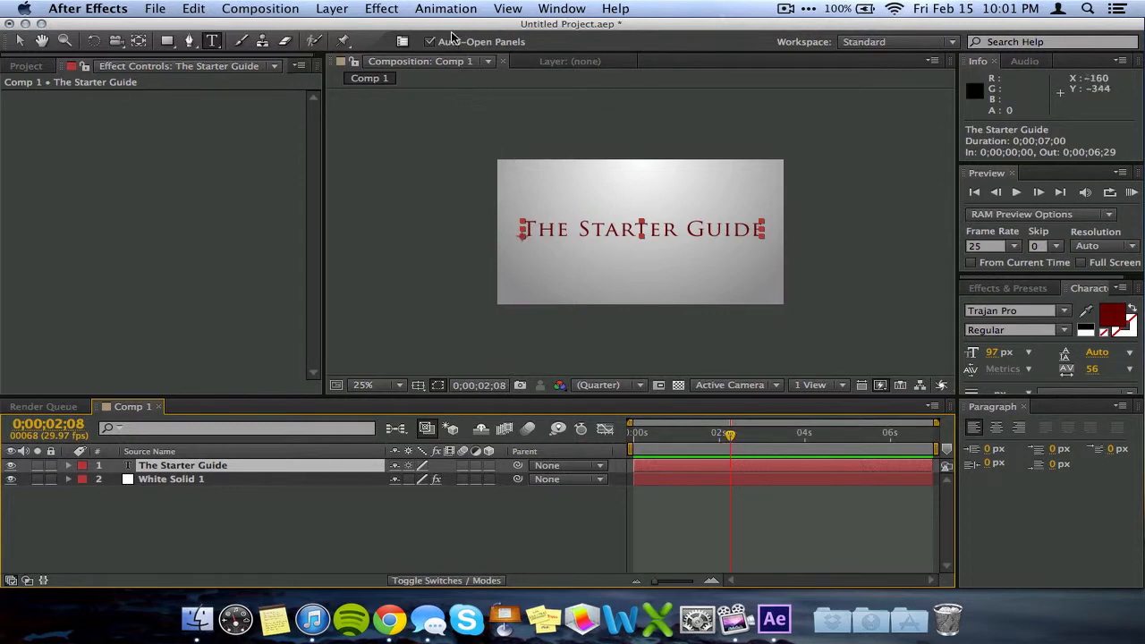
pyautogui.click(446, 9)
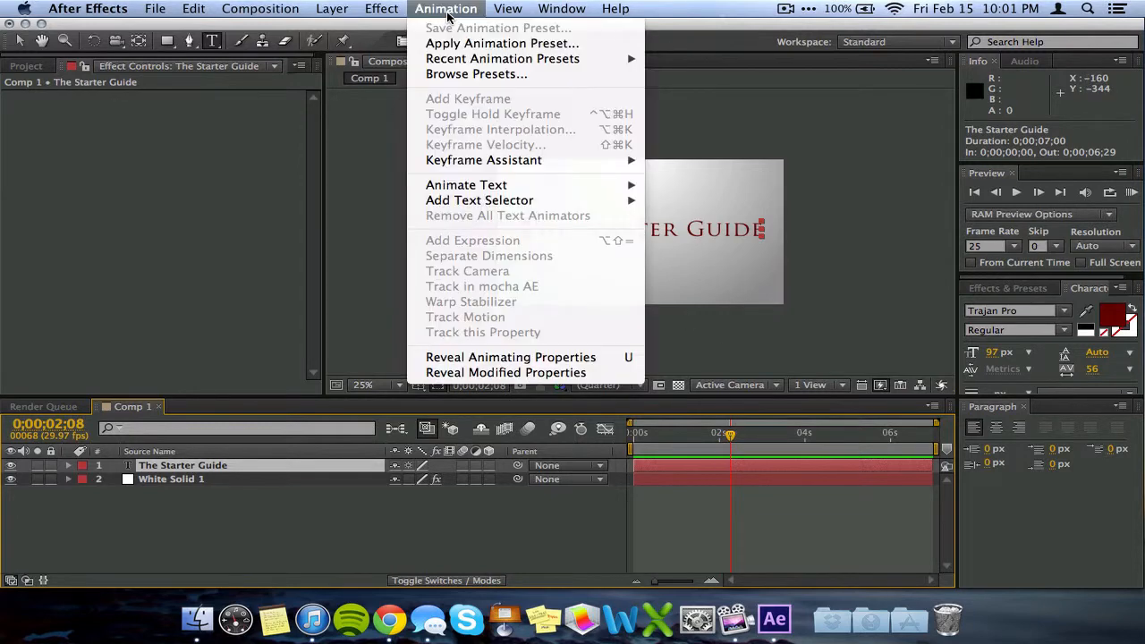
pyautogui.click(458, 74)
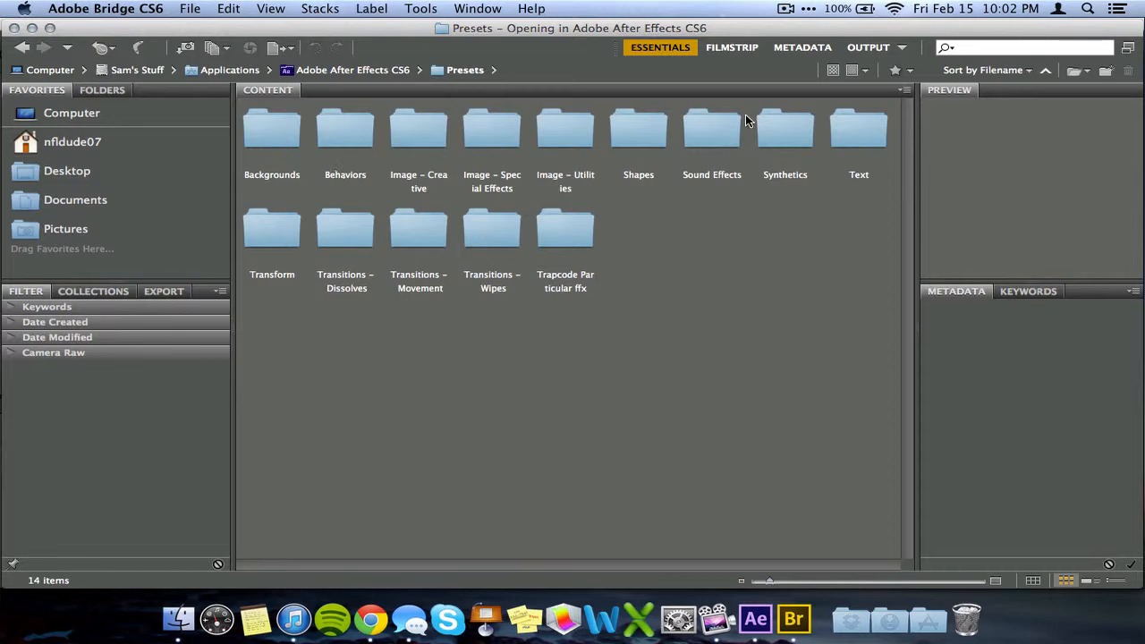
pyautogui.doubleClick(830, 127)
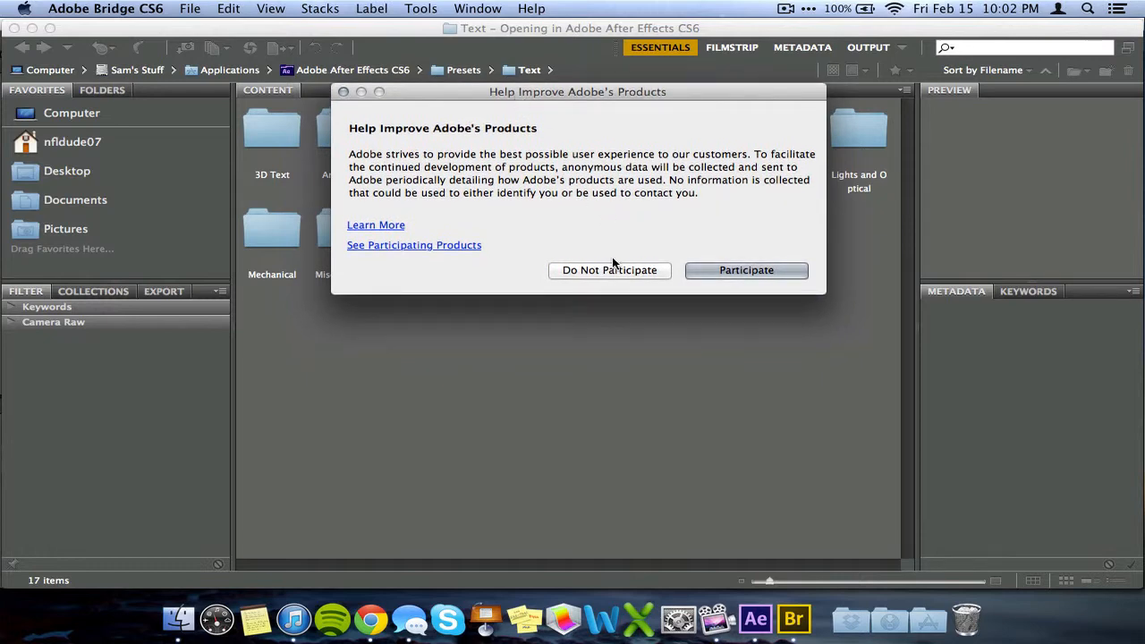
pyautogui.click(611, 271)
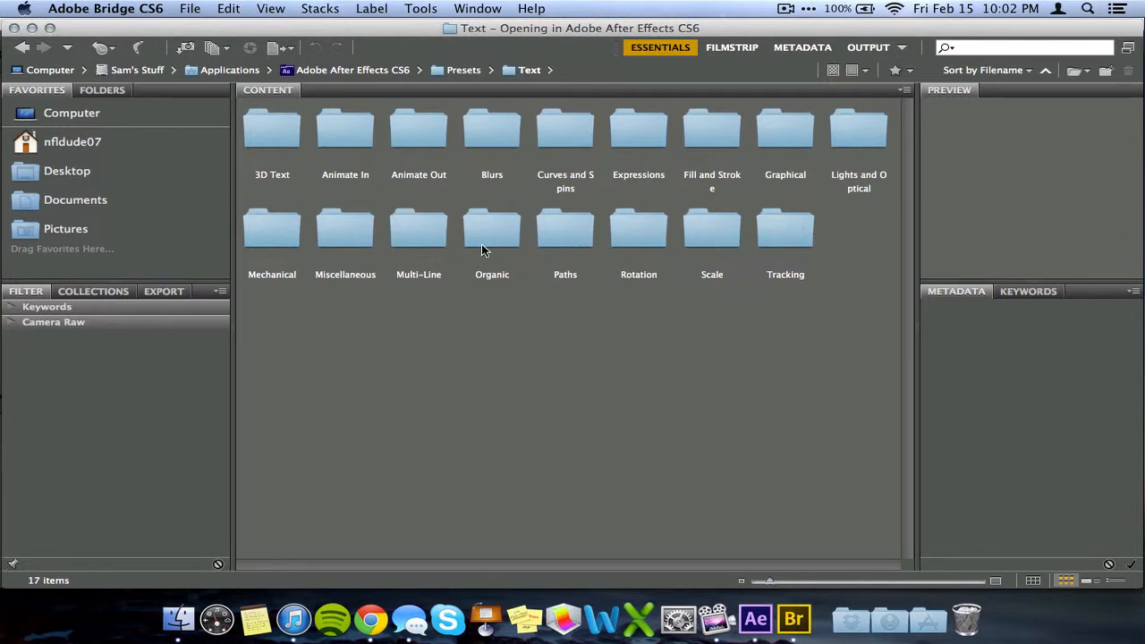
pyautogui.doubleClick(784, 233)
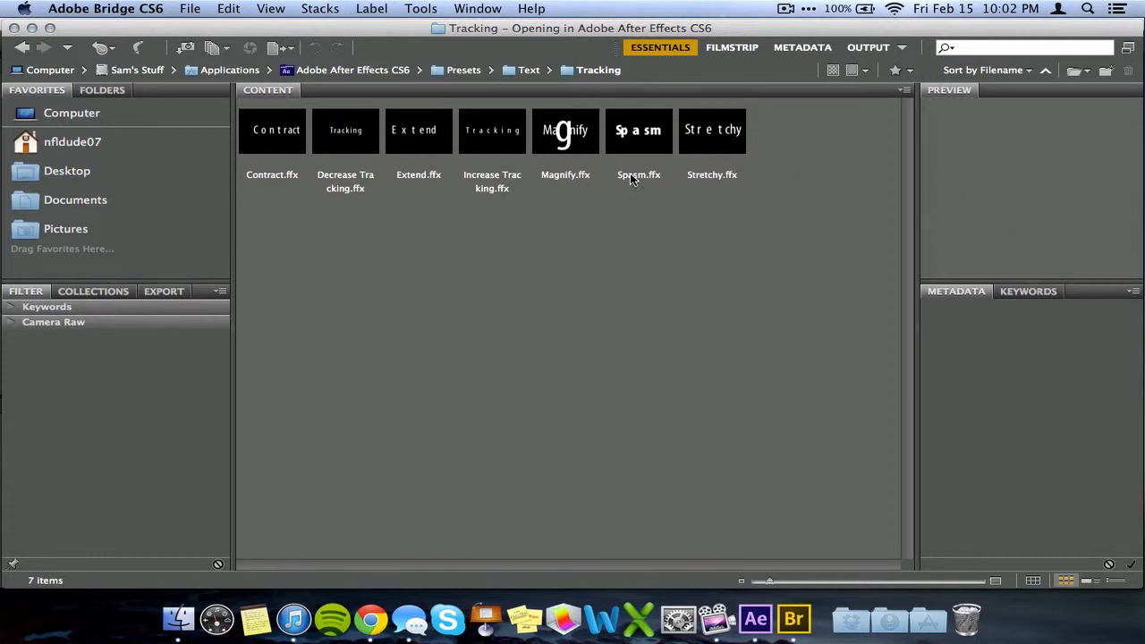
# - Preview the Extend, Spasm and Decrease Tracking text presets
pyautogui.click(431, 125)
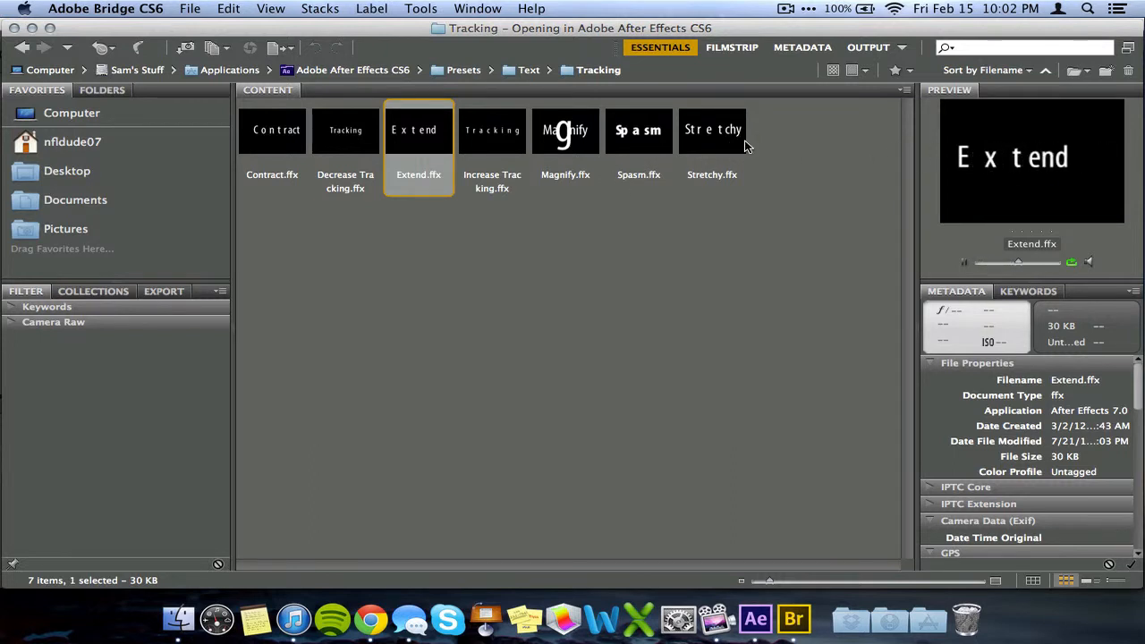
pyautogui.click(634, 139)
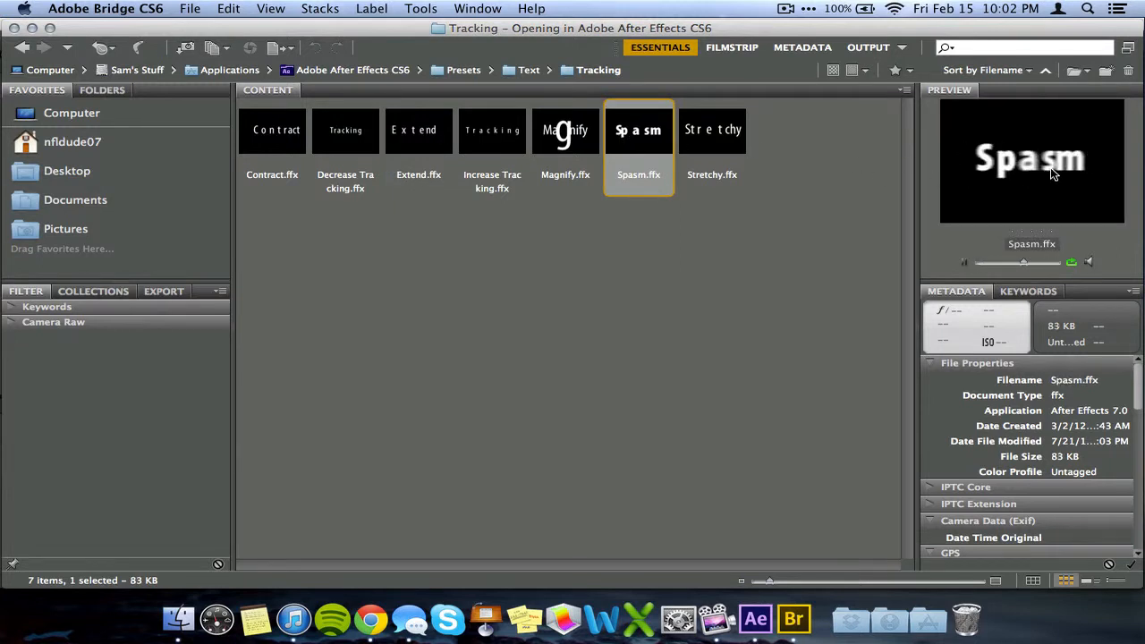
pyautogui.click(335, 136)
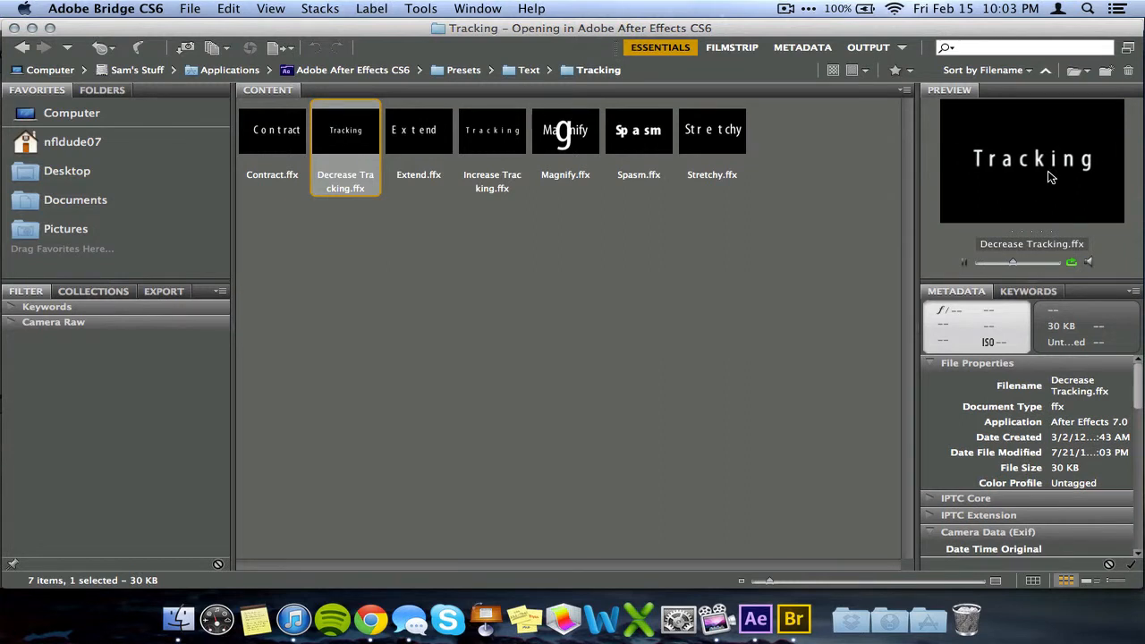
# - Apply the Stretchy.ffx preset from the Tracking folder to "The Starter Guide" text layer
pyautogui.click(525, 71)
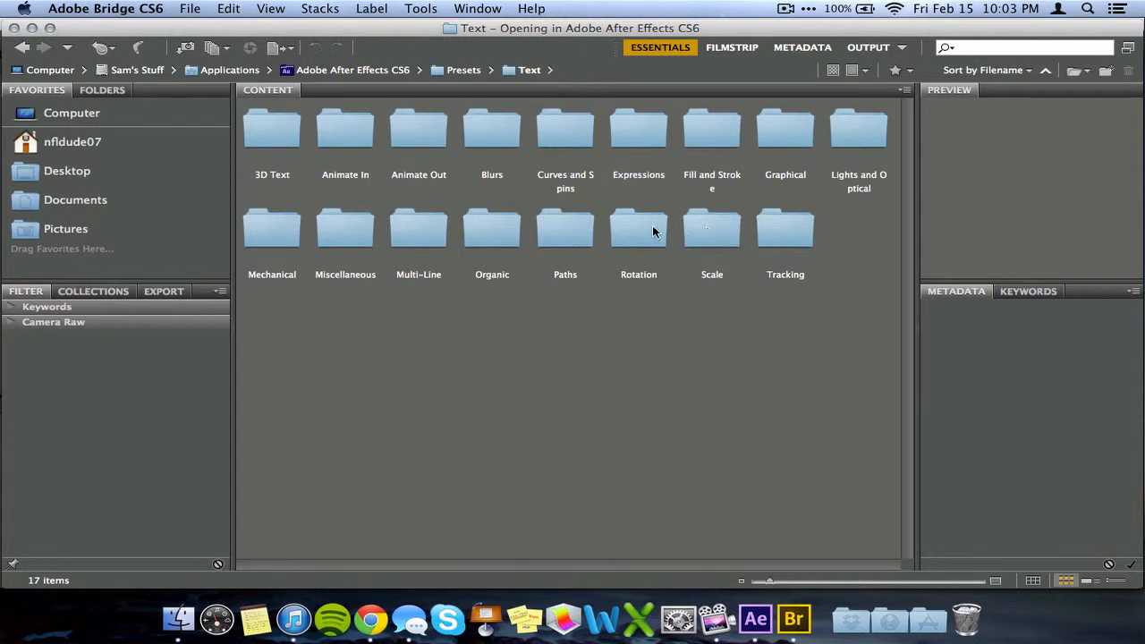
pyautogui.doubleClick(787, 230)
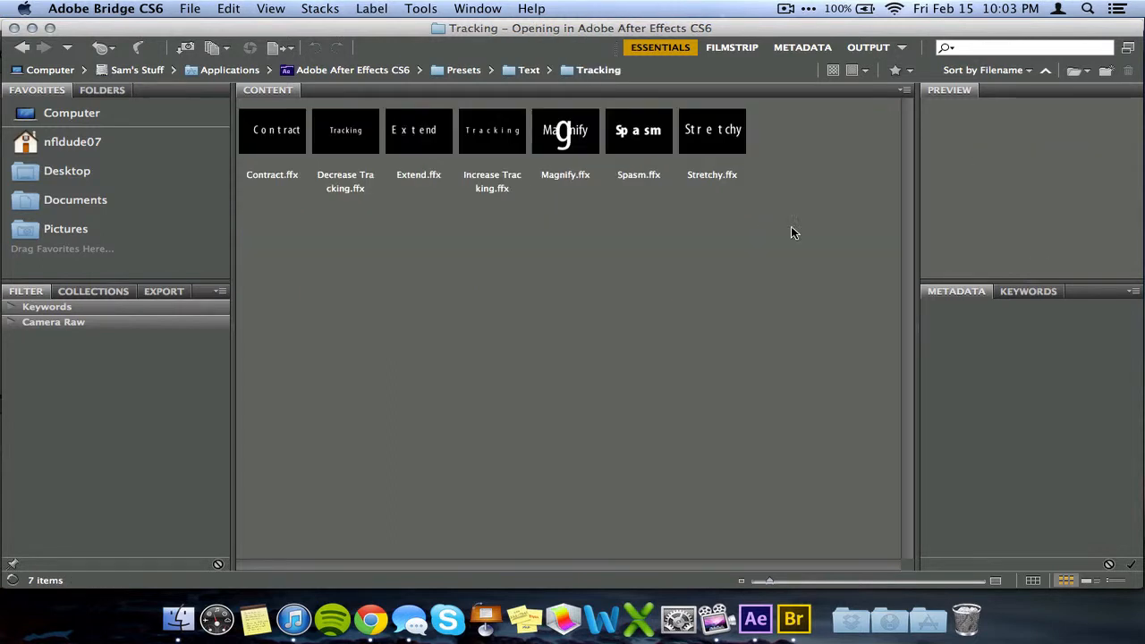
pyautogui.click(707, 134)
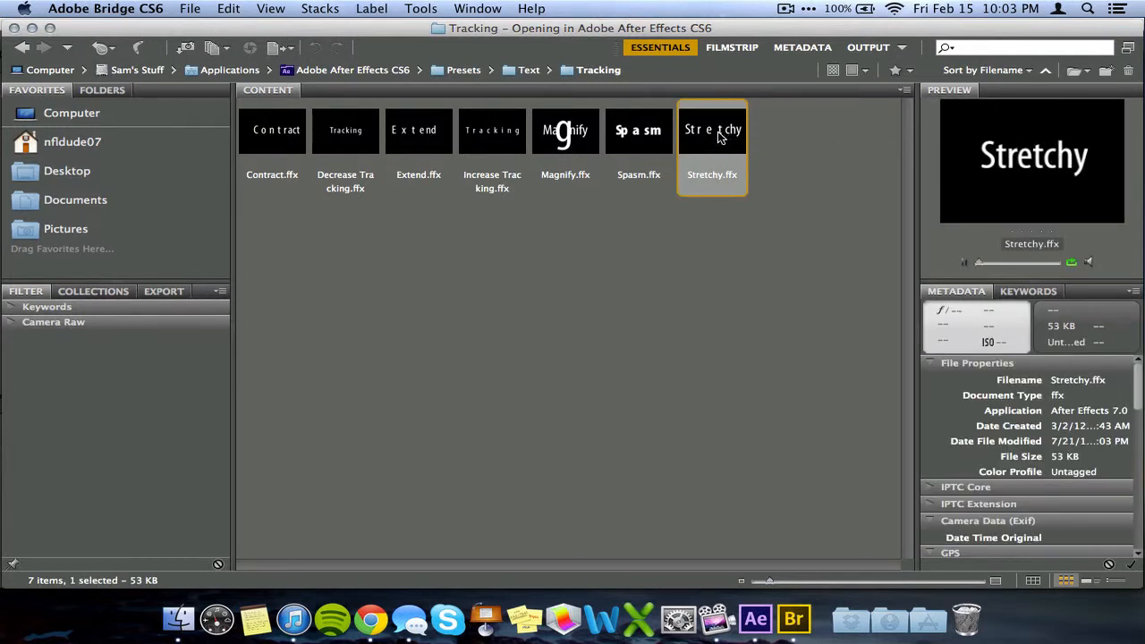
pyautogui.doubleClick(703, 161)
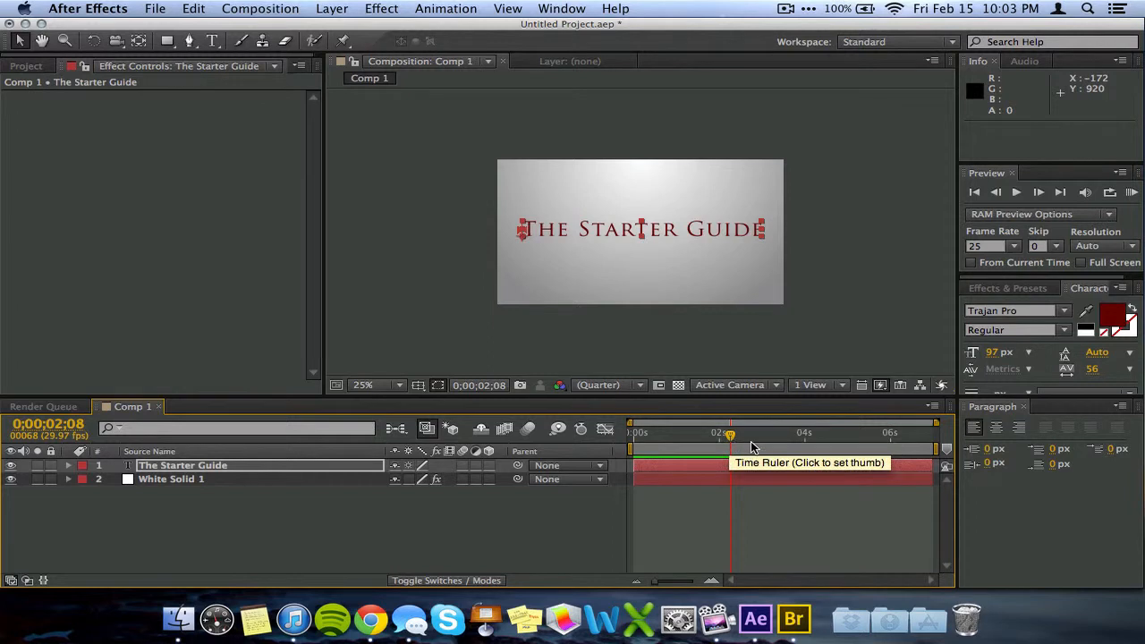
# - Play the composition from the start several times to check the title's stretchy tracking animation, and return the time to 0;00;00;00
pyautogui.press('space')
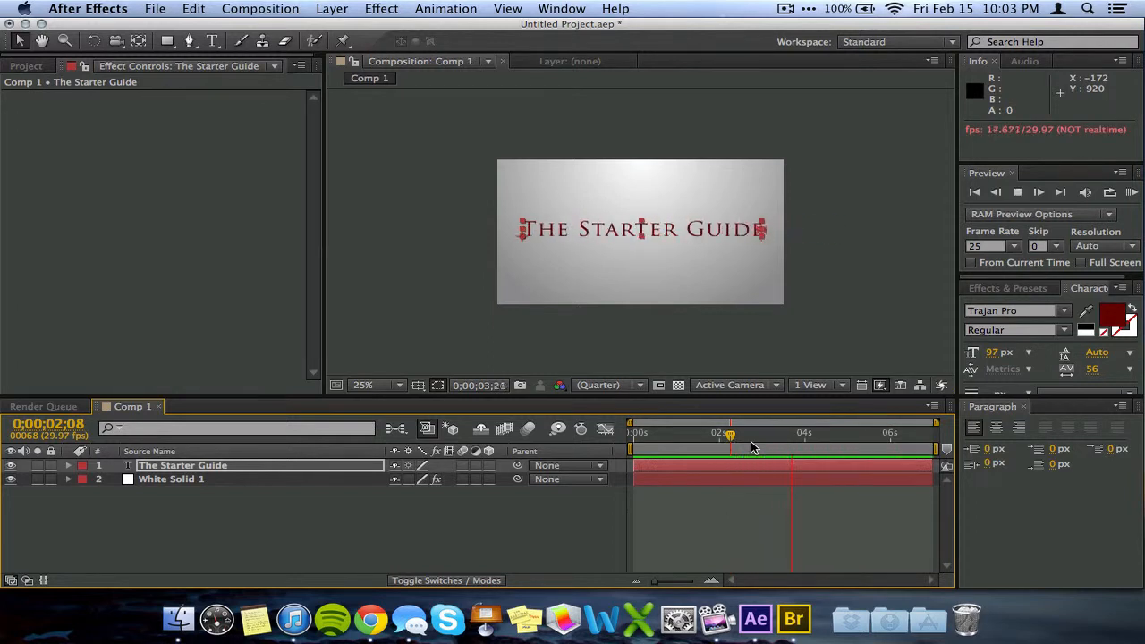
pyautogui.press('space')
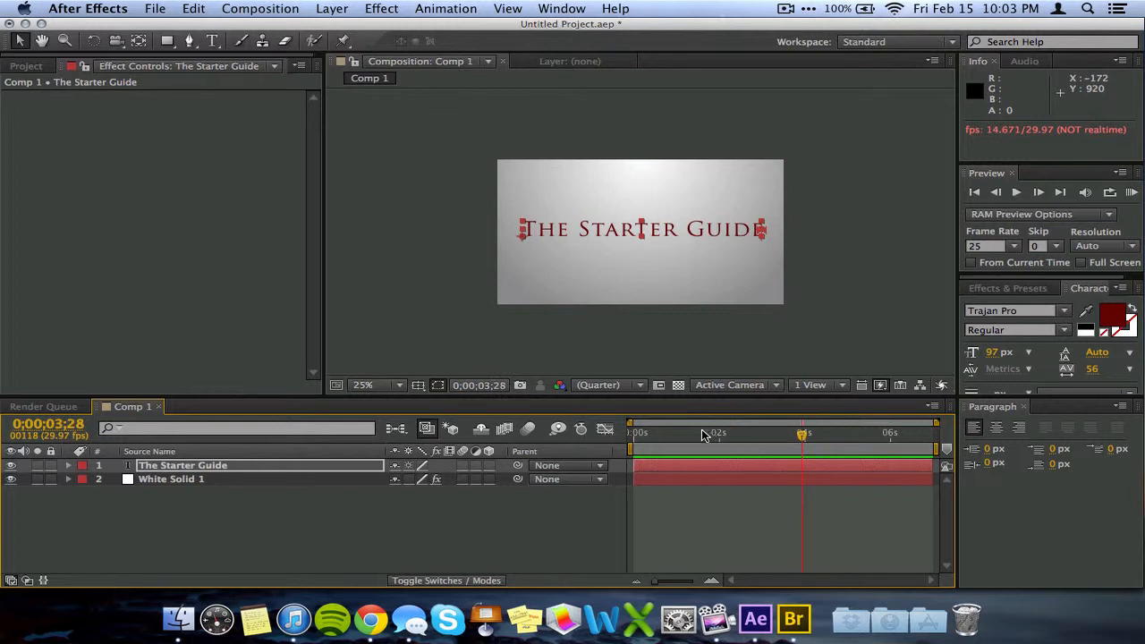
pyautogui.moveTo(704, 435); pyautogui.dragTo(641, 440)
pyautogui.press('space')
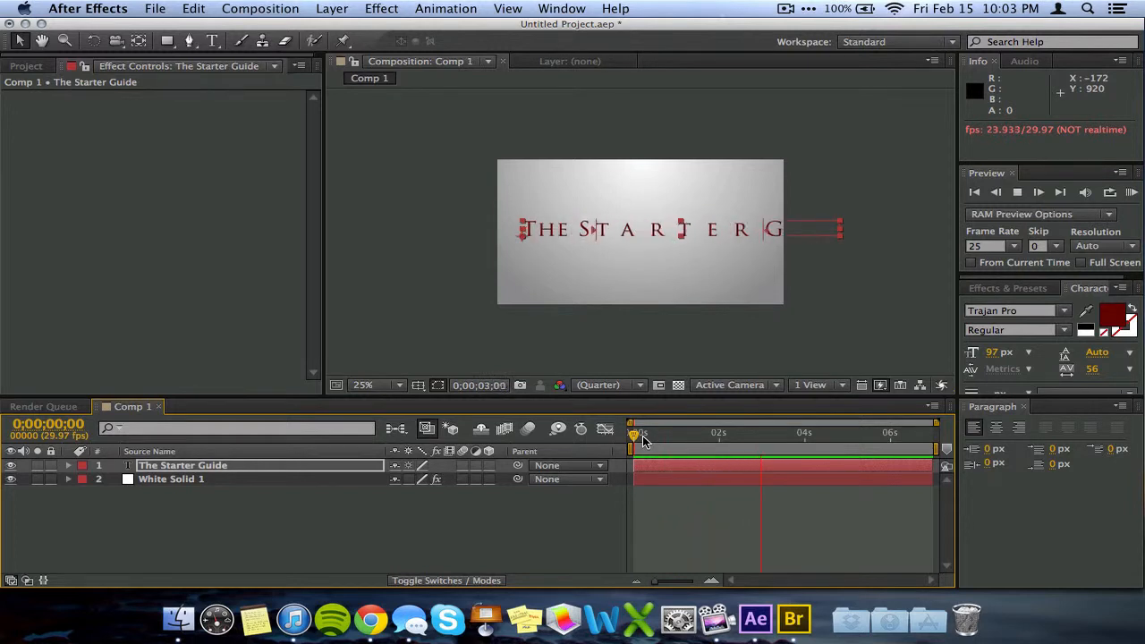
pyautogui.press('space')
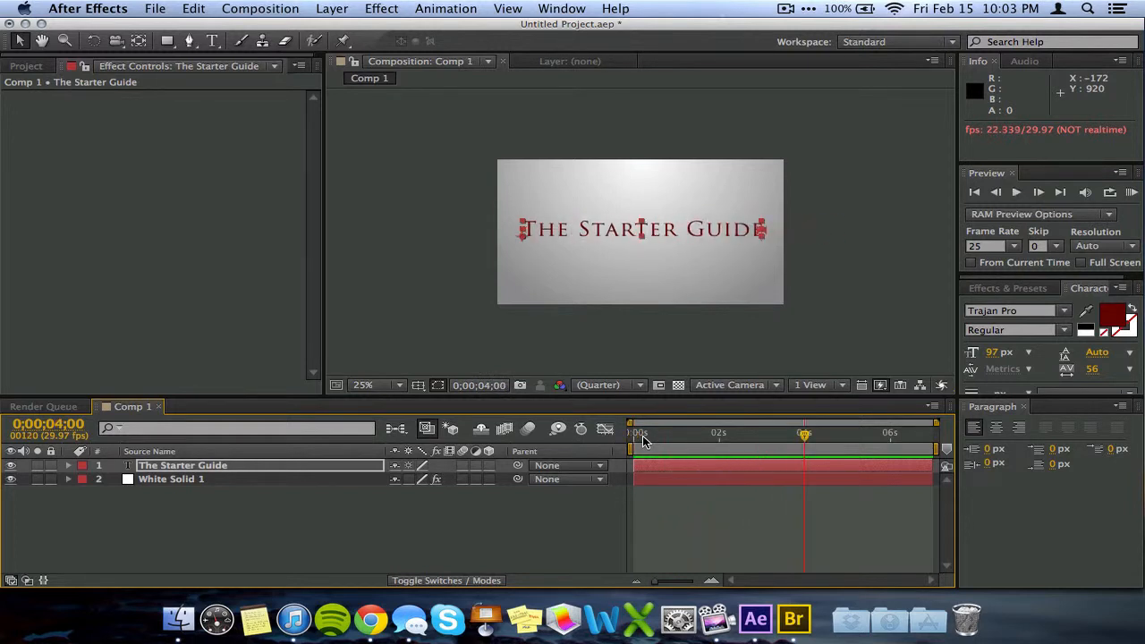
pyautogui.moveTo(694, 437); pyautogui.dragTo(548, 431)
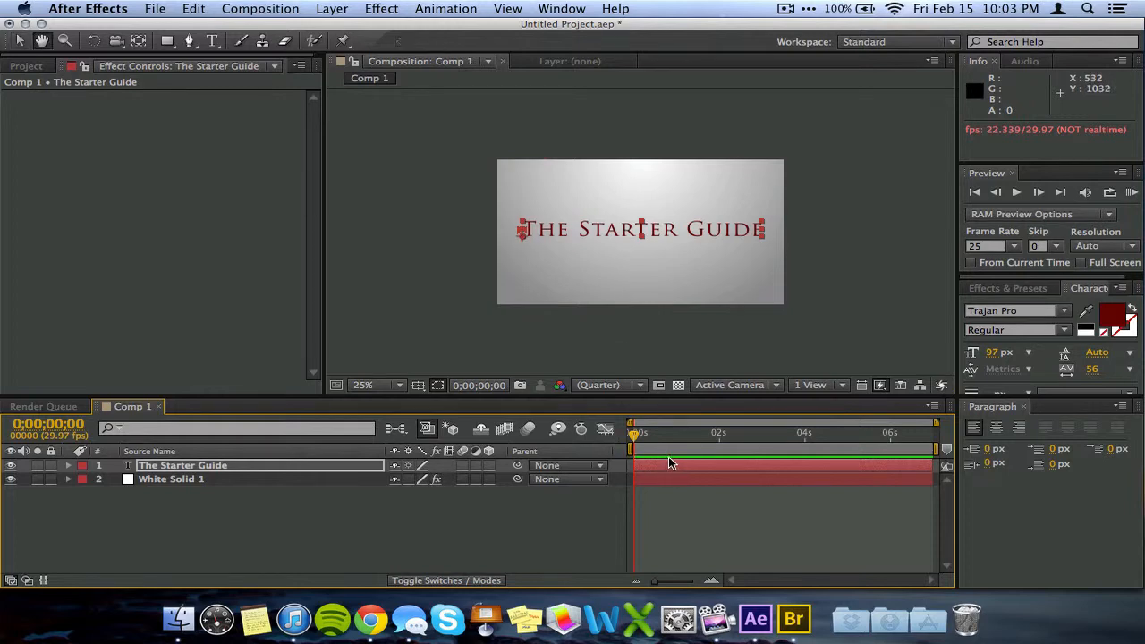
pyautogui.press('space')
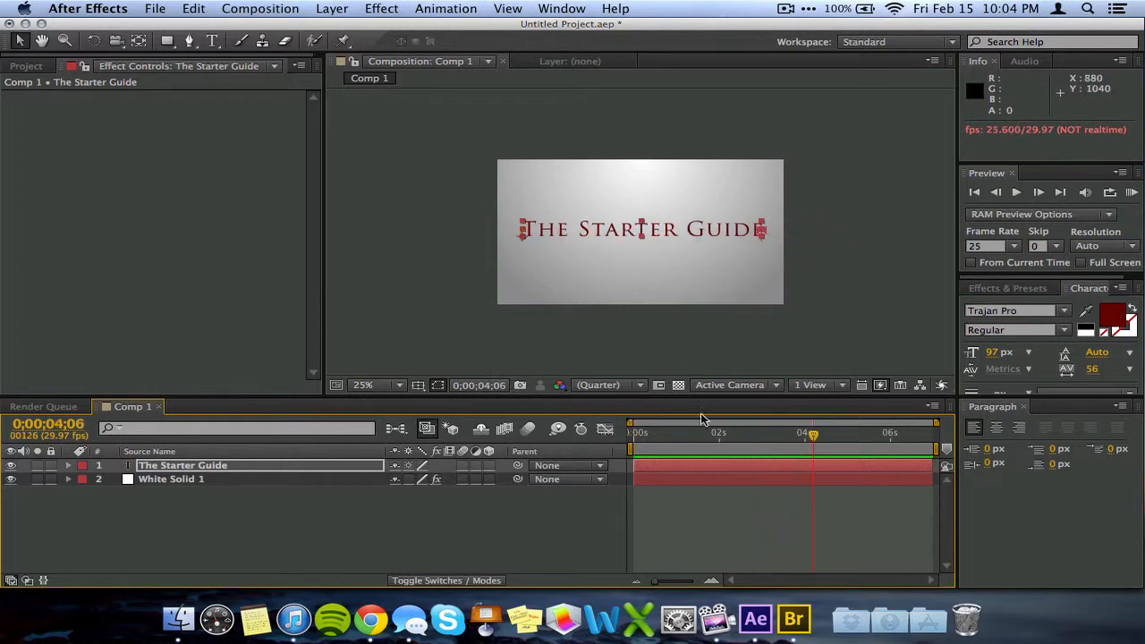
pyautogui.moveTo(634, 438); pyautogui.dragTo(589, 438)
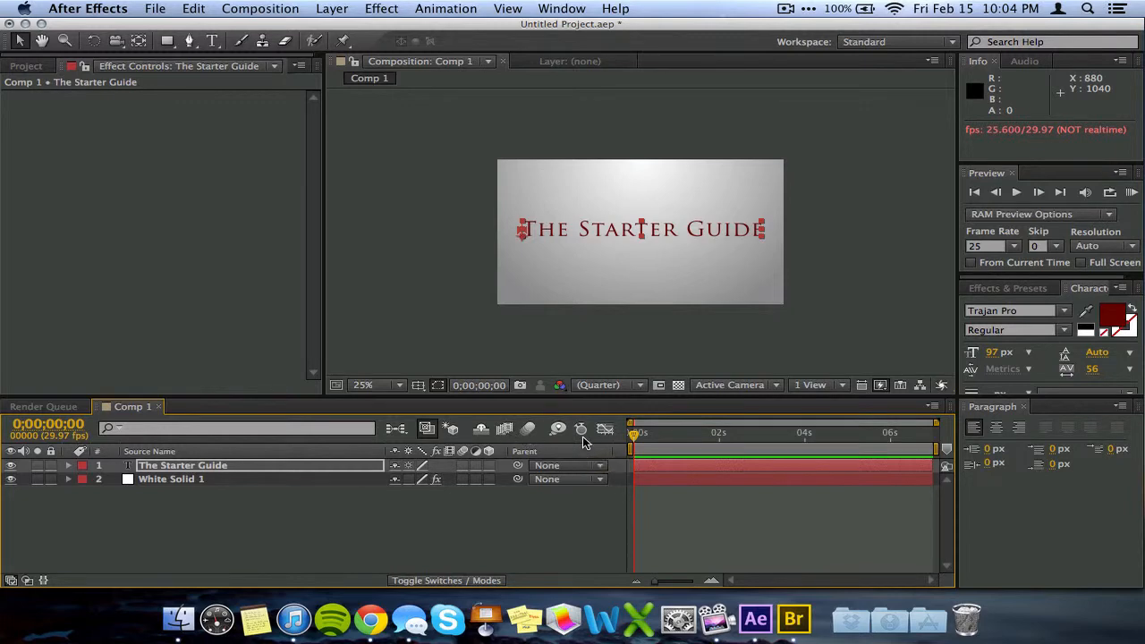
# - Enable motion blur for the composition and switch it on for "The Starter Guide" text layer
pyautogui.click(528, 432)
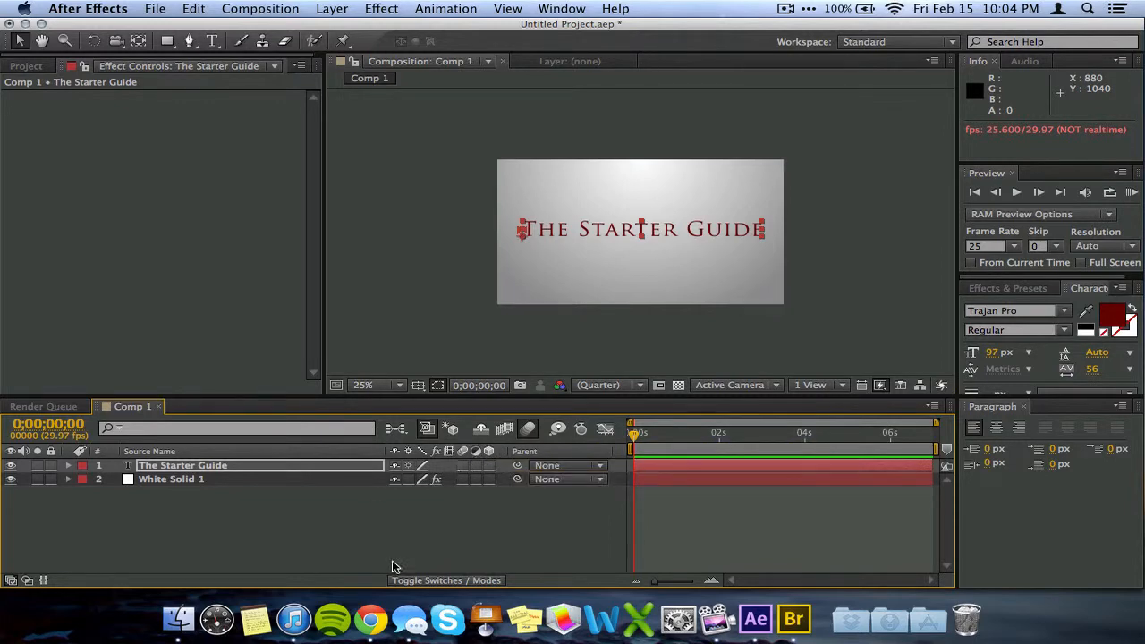
pyautogui.click(465, 581)
pyautogui.click(465, 582)
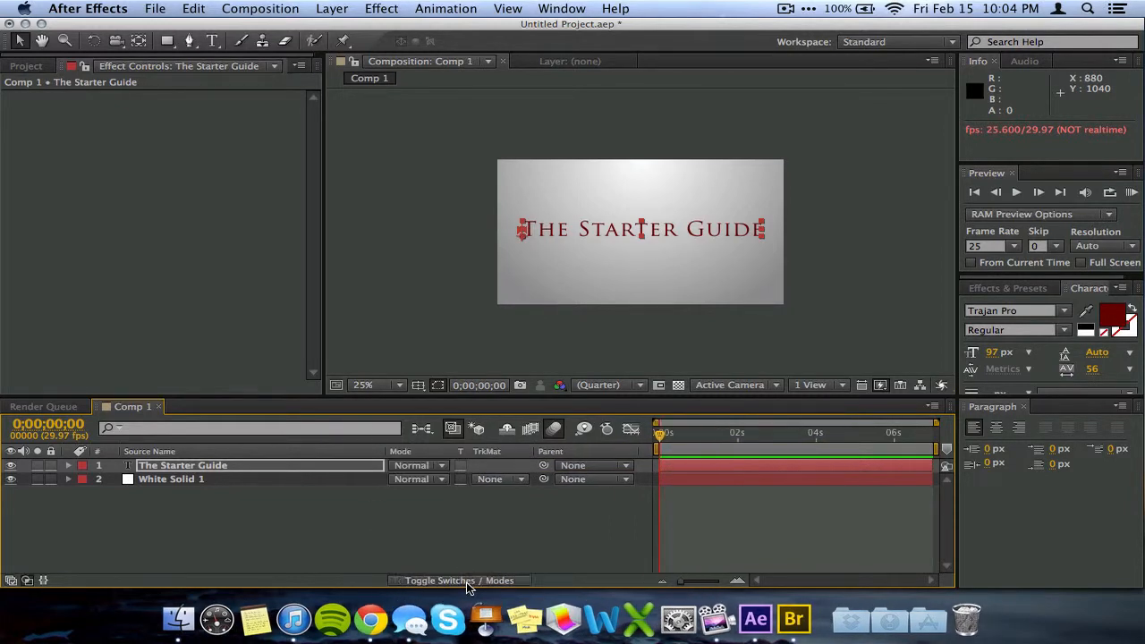
pyautogui.click(463, 466)
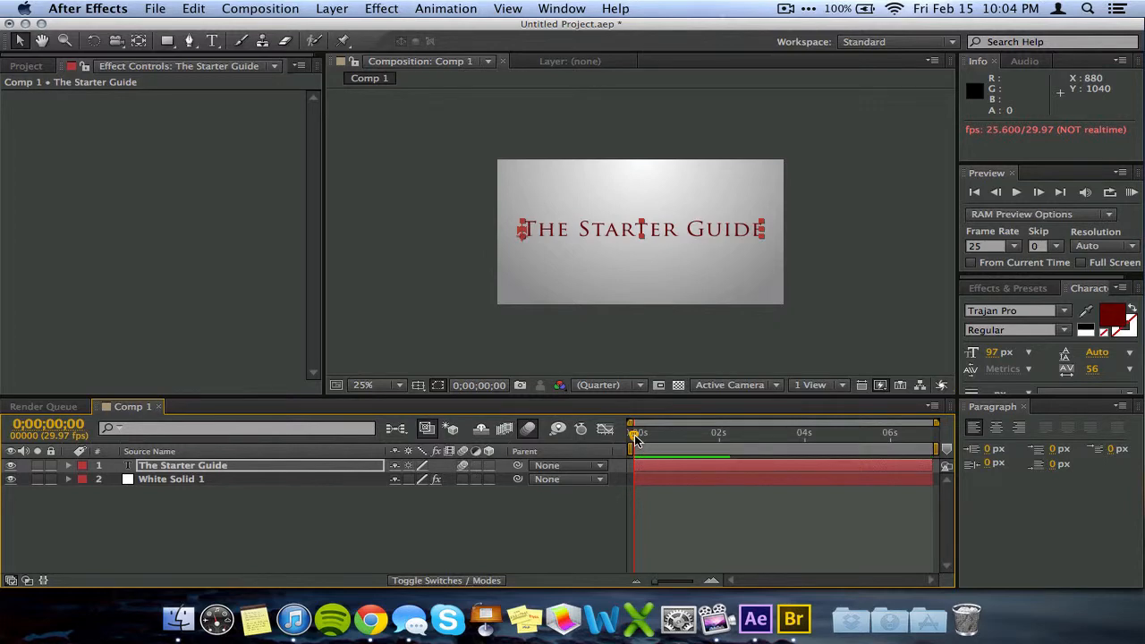
# - Play back the motion-blurred title animation, enlarging the composition view to 50% to examine the blur
pyautogui.press('space')
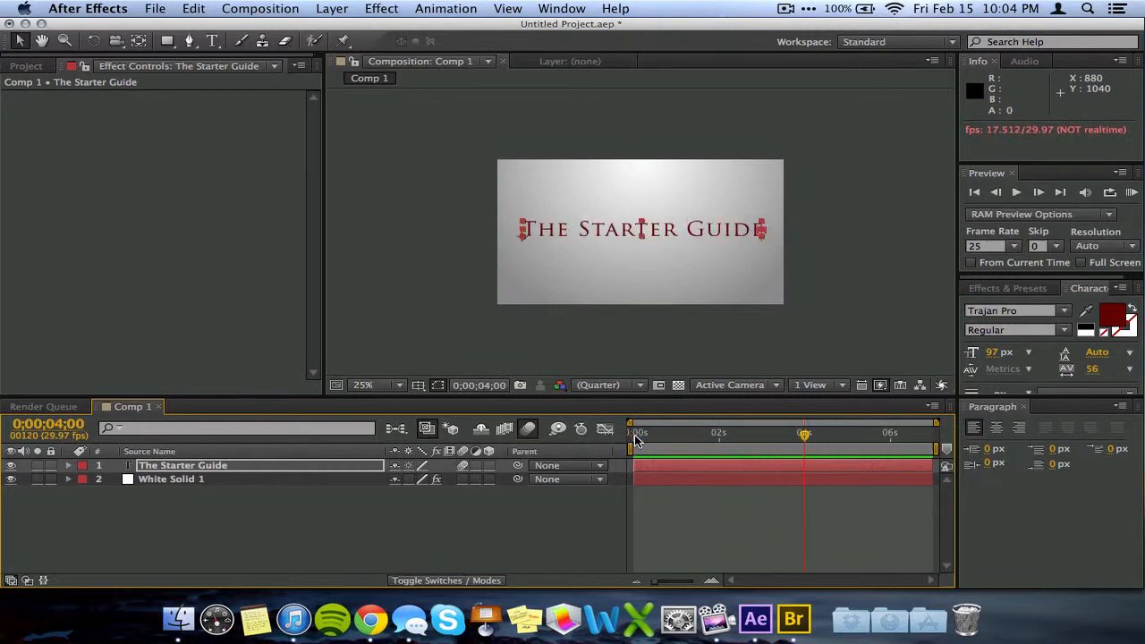
pyautogui.click(360, 386)
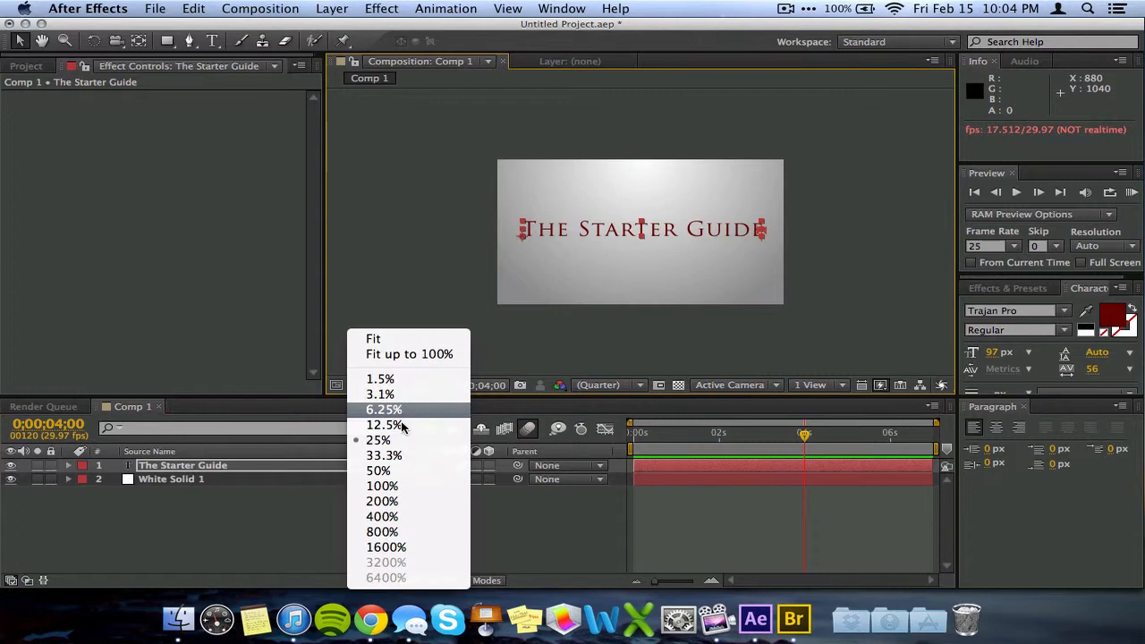
pyautogui.click(404, 472)
pyautogui.click(636, 436)
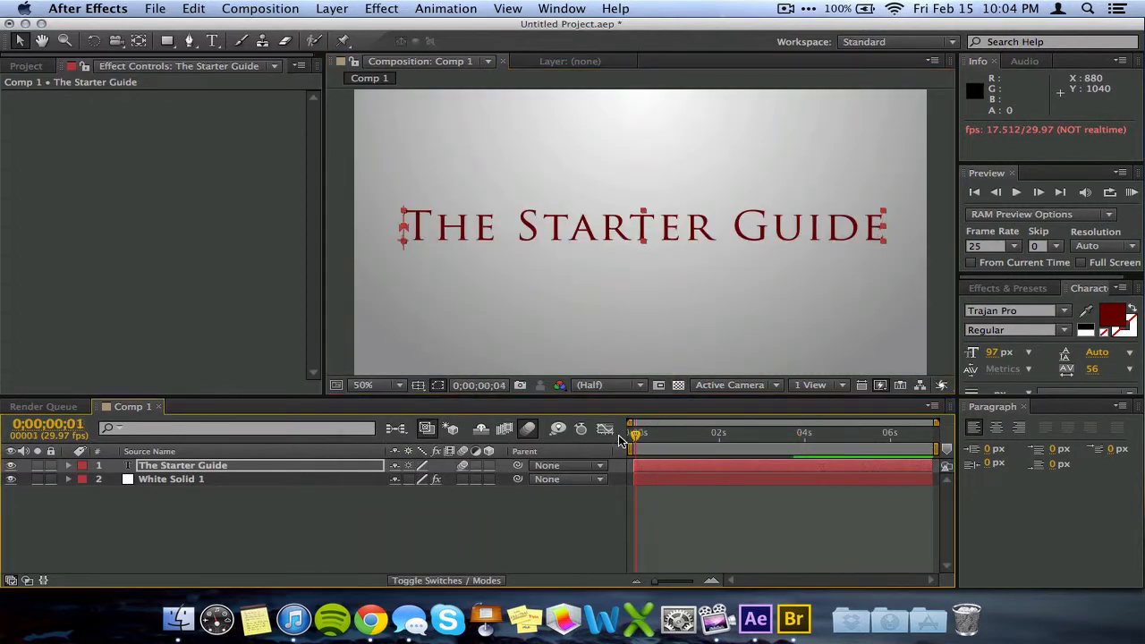
pyautogui.press('space')
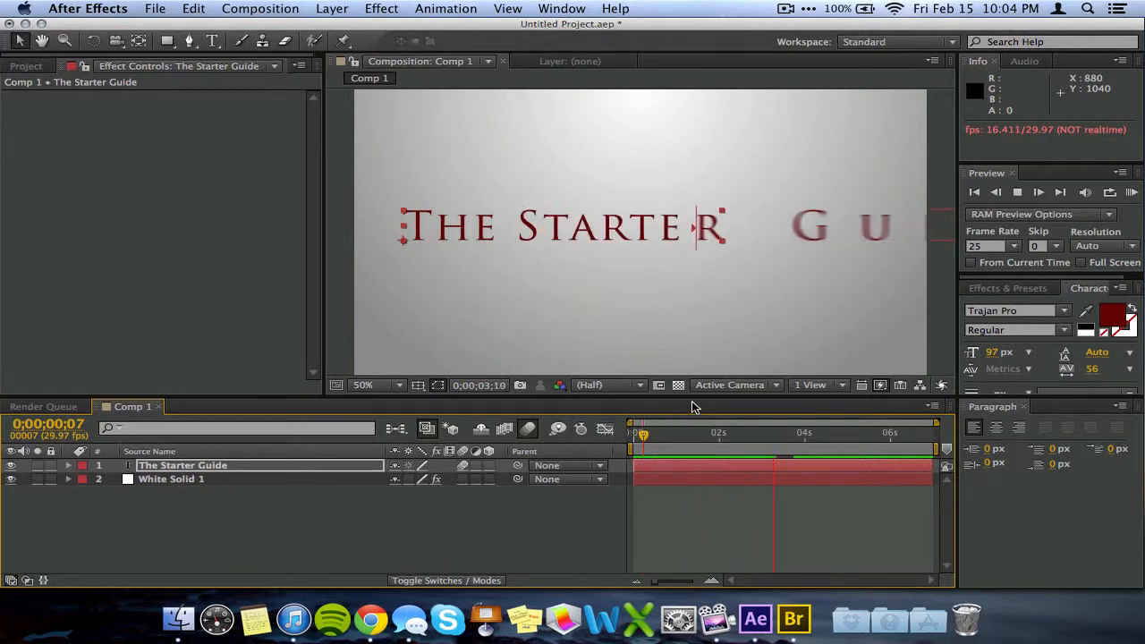
pyautogui.press('space')
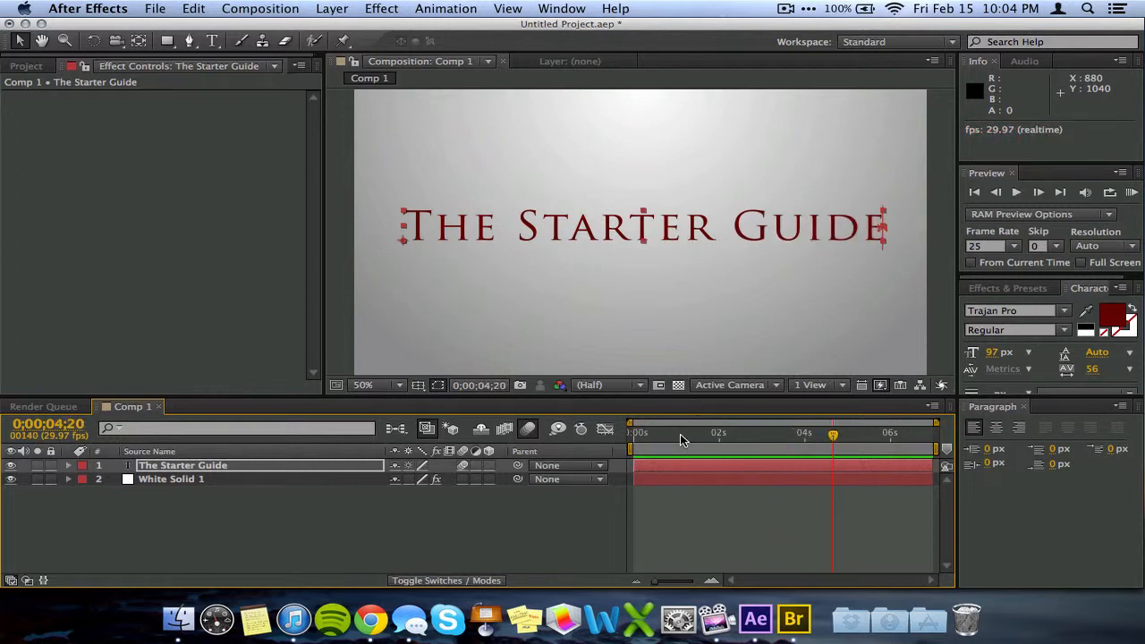
pyautogui.click(682, 437)
pyautogui.press('space')
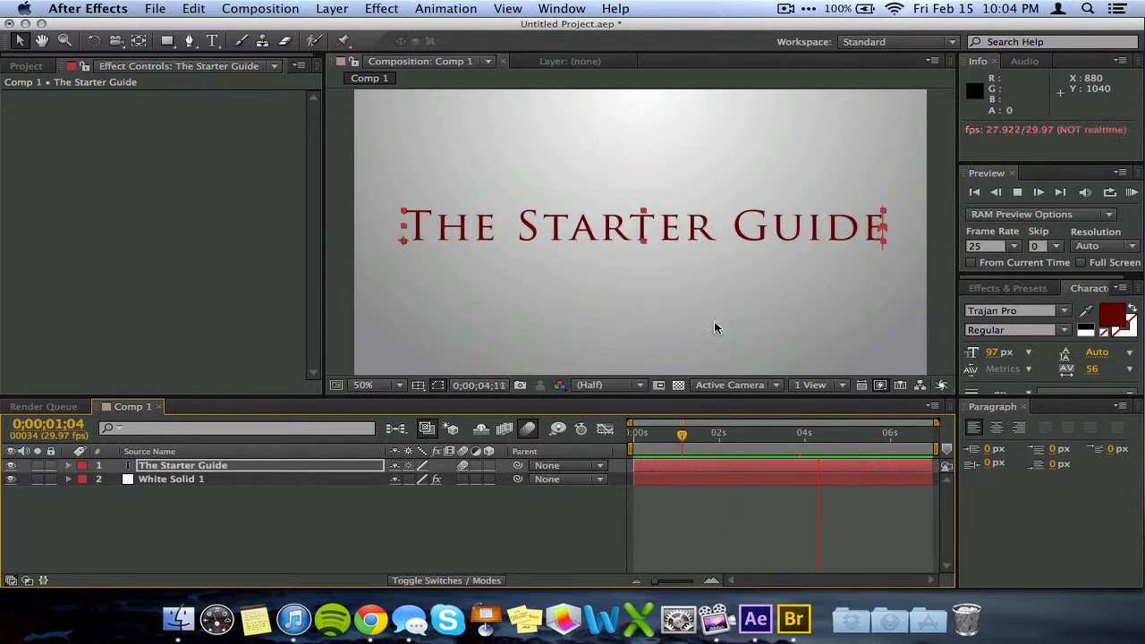
pyautogui.press('space')
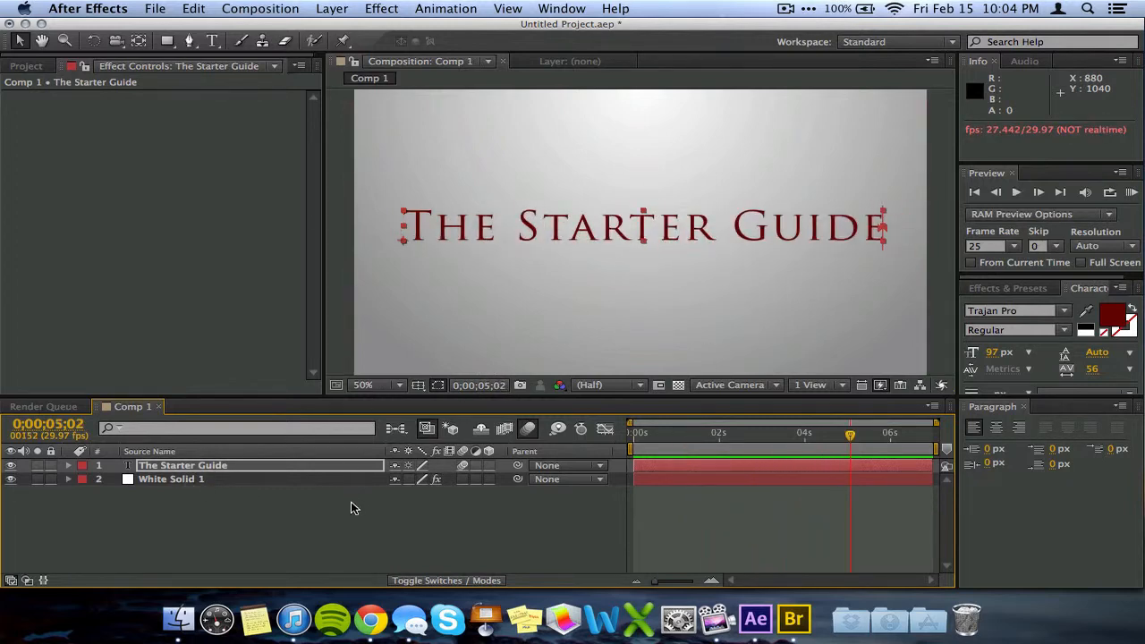
# - Add a new solid layer colored black 000000 at 1280 x 720 px above the text layer
pyautogui.click(429, 9)
pyautogui.moveTo(365, 8)
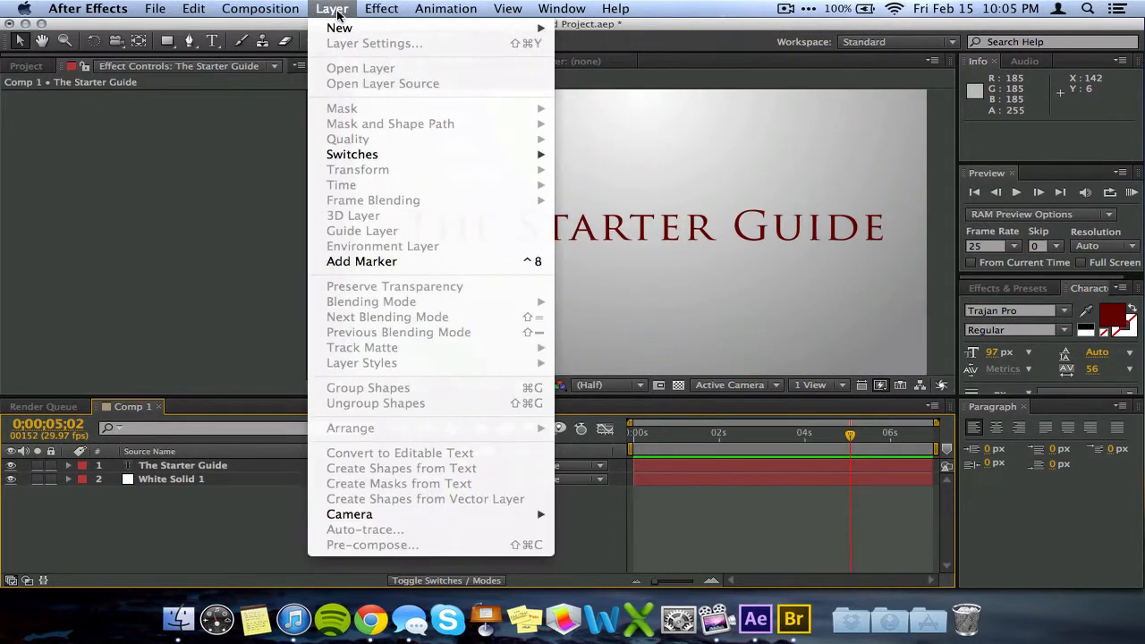
pyautogui.moveTo(340, 27)
pyautogui.click(655, 49)
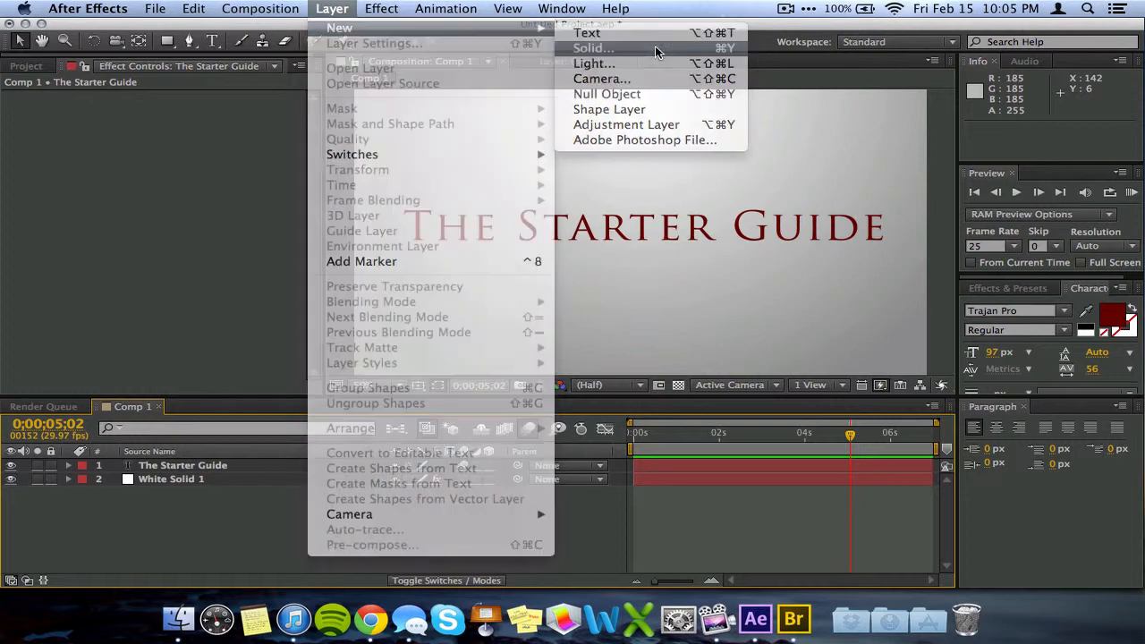
pyautogui.click(569, 412)
pyautogui.moveTo(407, 488); pyautogui.dragTo(308, 552)
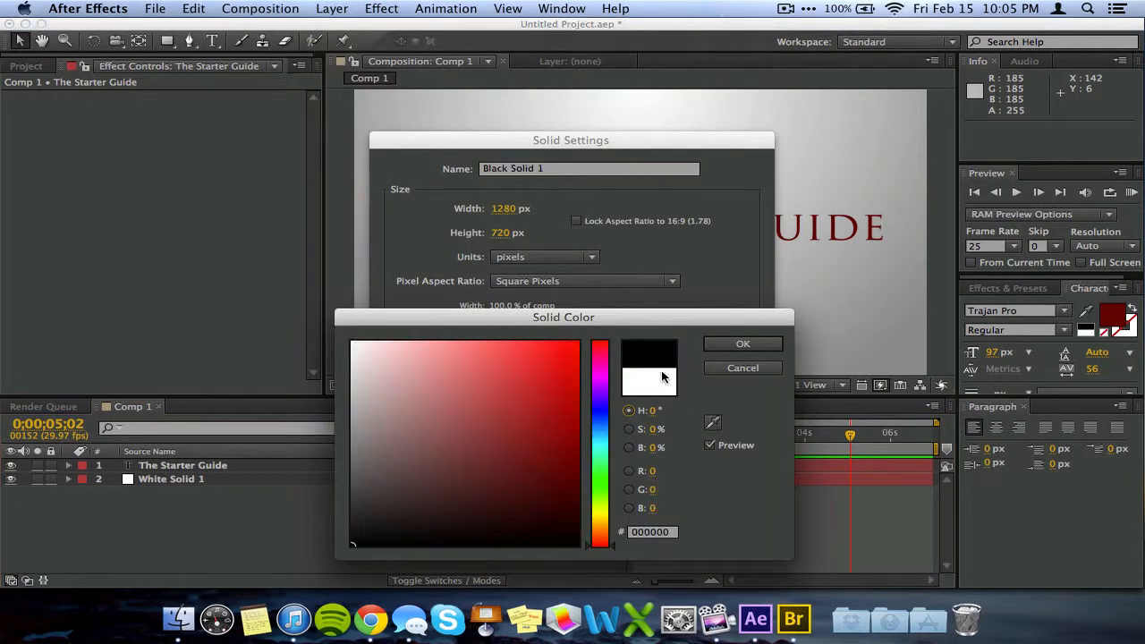
pyautogui.click(718, 346)
pyautogui.click(735, 458)
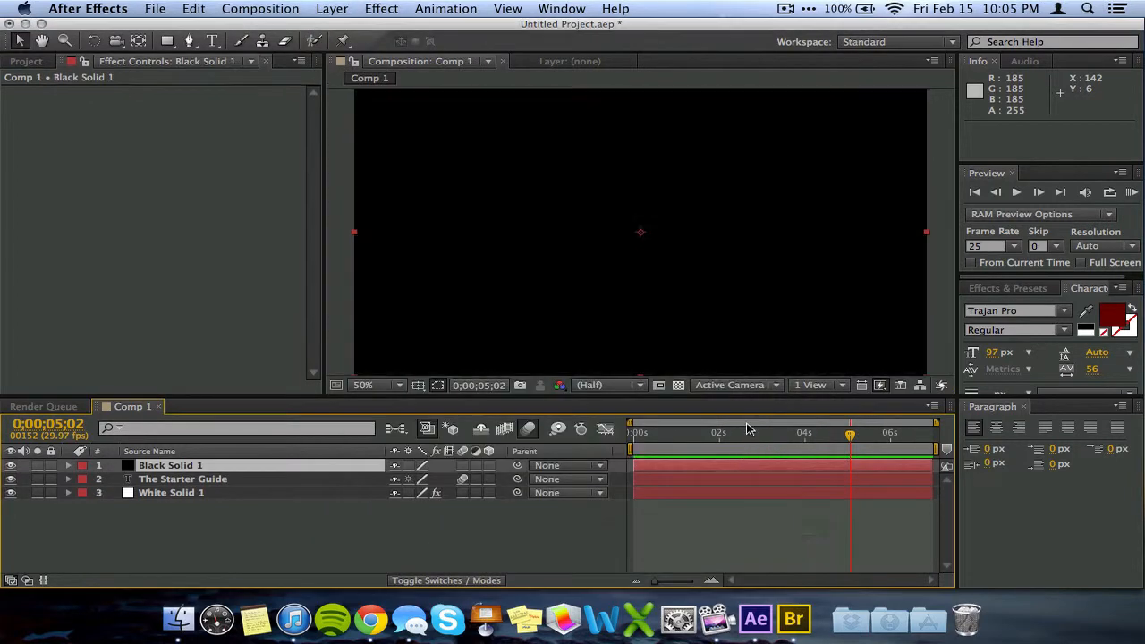
# - Add an opacity keyframe to the black solid layer at 0;00;00;00 with opacity at 100%
pyautogui.click(68, 467)
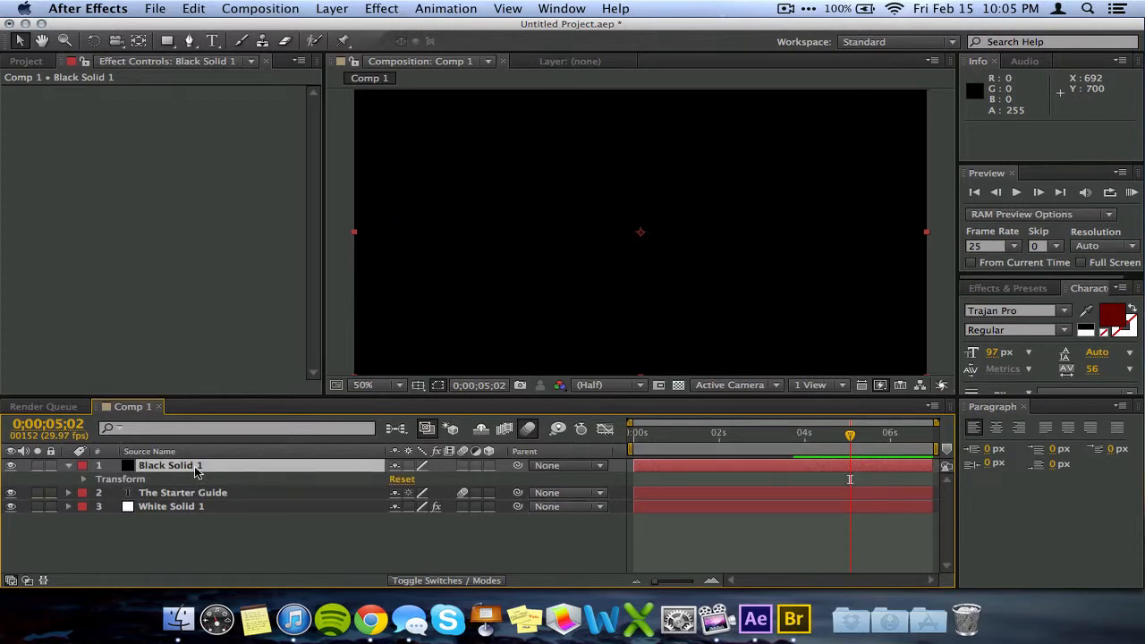
pyautogui.click(83, 479)
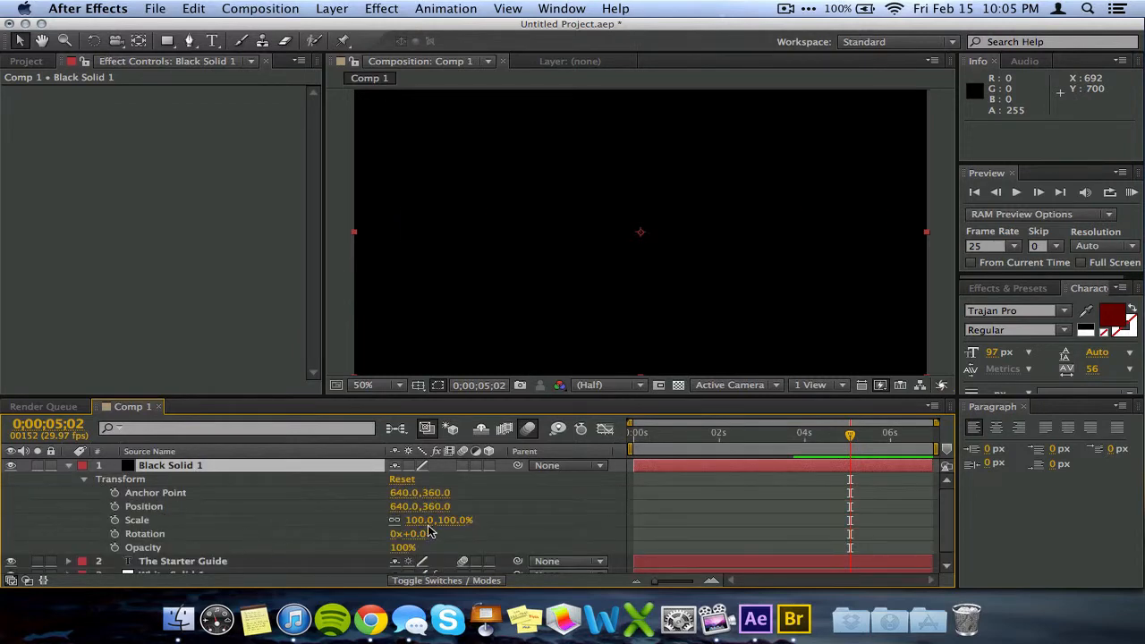
pyautogui.click(188, 550)
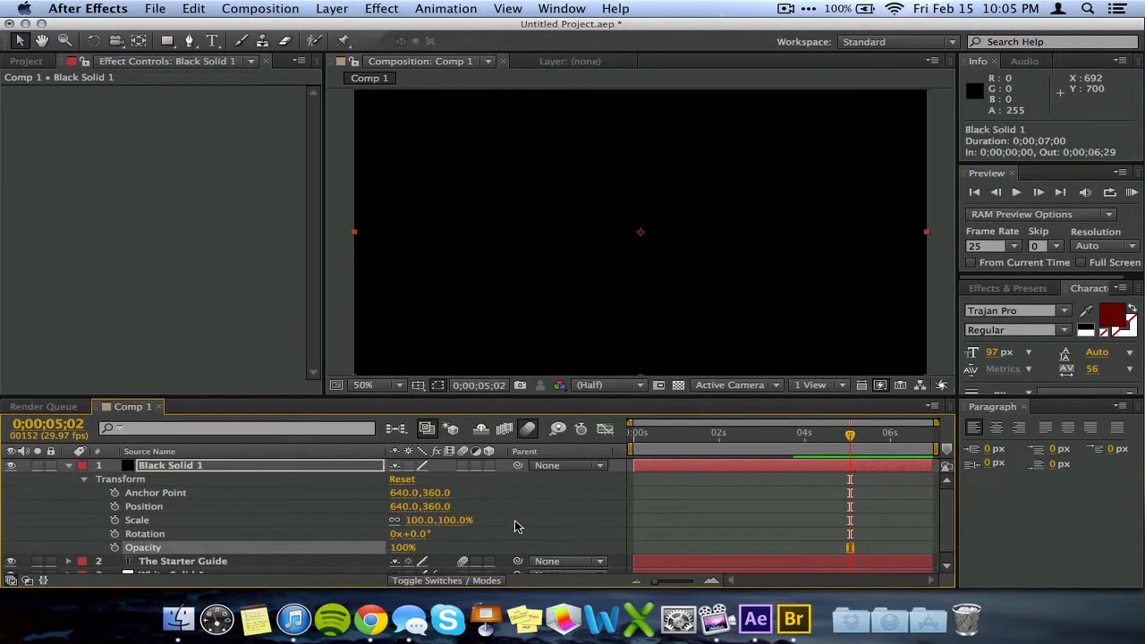
pyautogui.moveTo(852, 440); pyautogui.dragTo(752, 440)
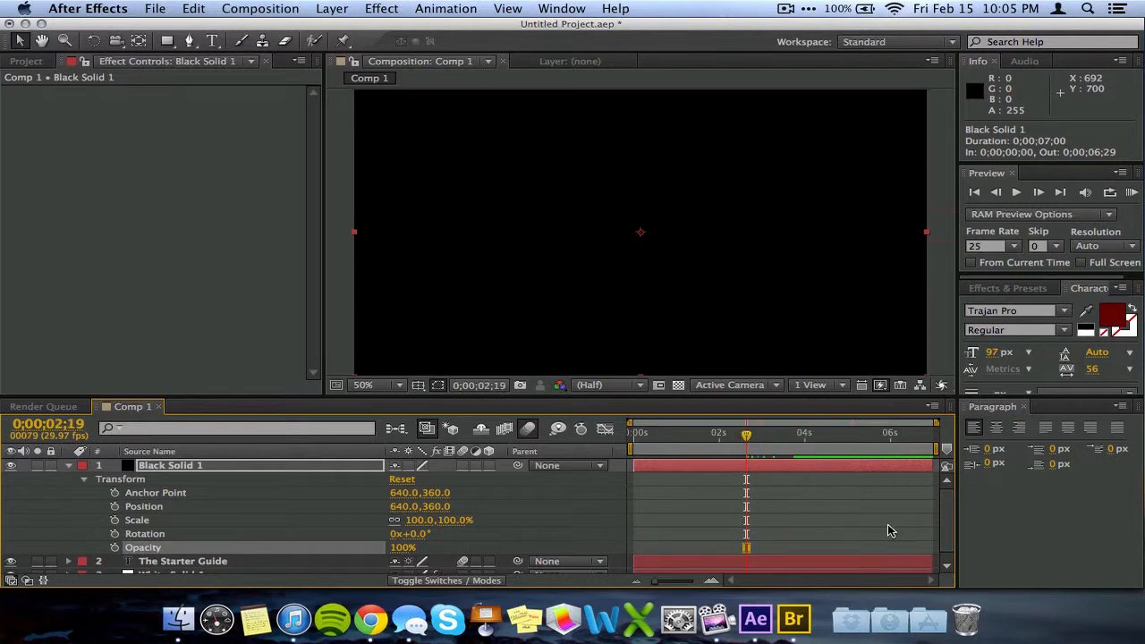
pyautogui.scroll(-1, 889, 529)
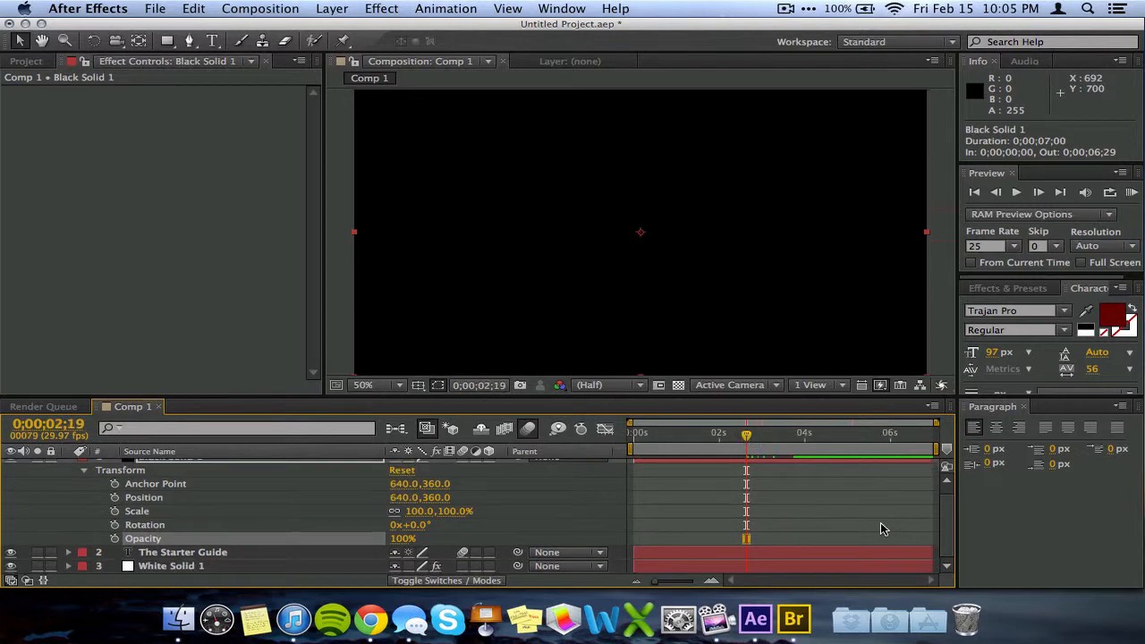
pyautogui.click(68, 552)
pyautogui.click(84, 551)
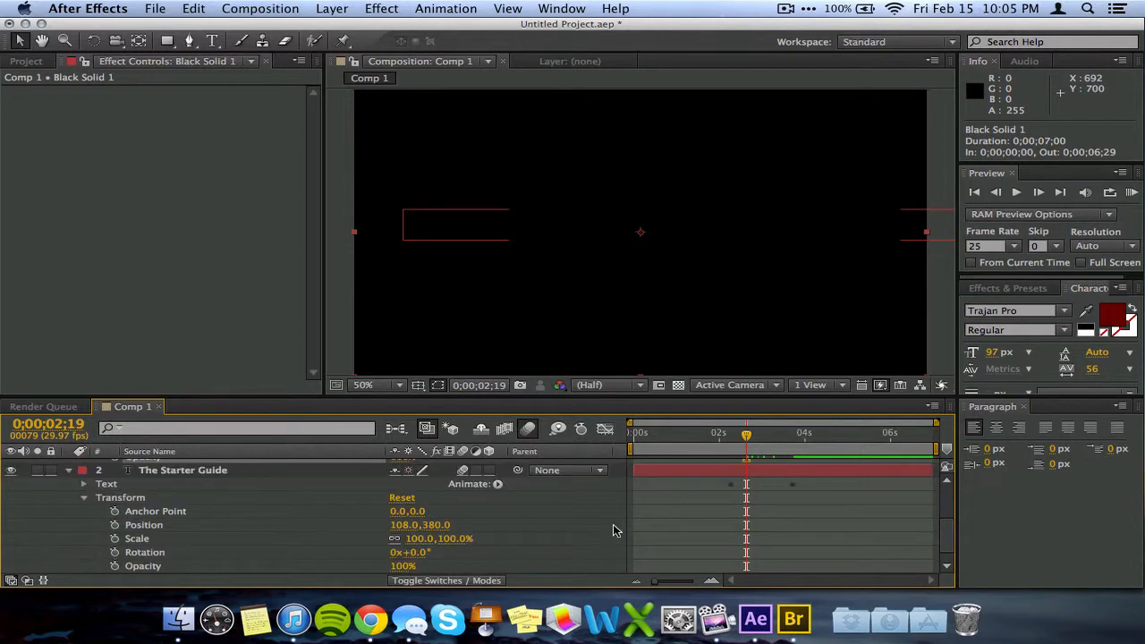
pyautogui.scroll(3, 740, 478)
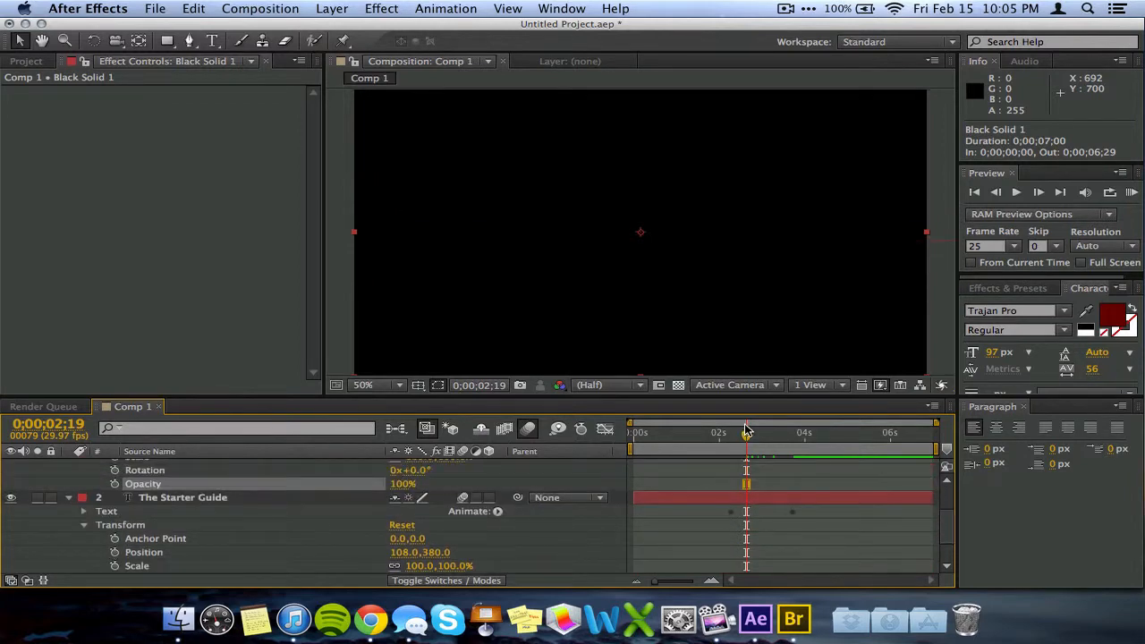
pyautogui.moveTo(745, 436); pyautogui.dragTo(633, 437)
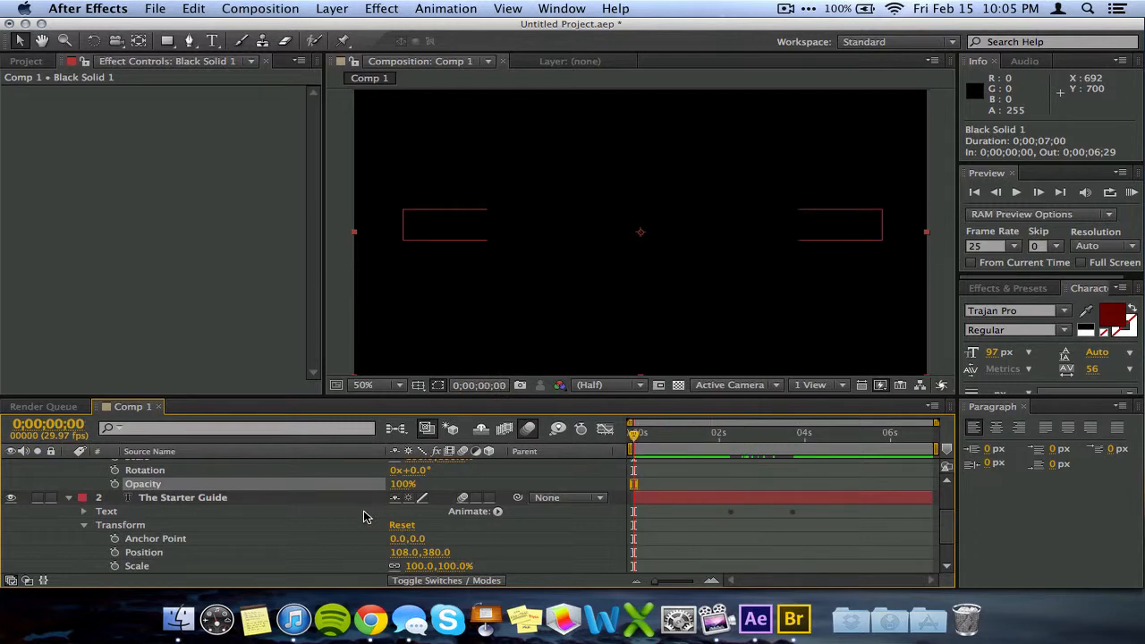
pyautogui.scroll(3, 188, 512)
pyautogui.click(115, 511)
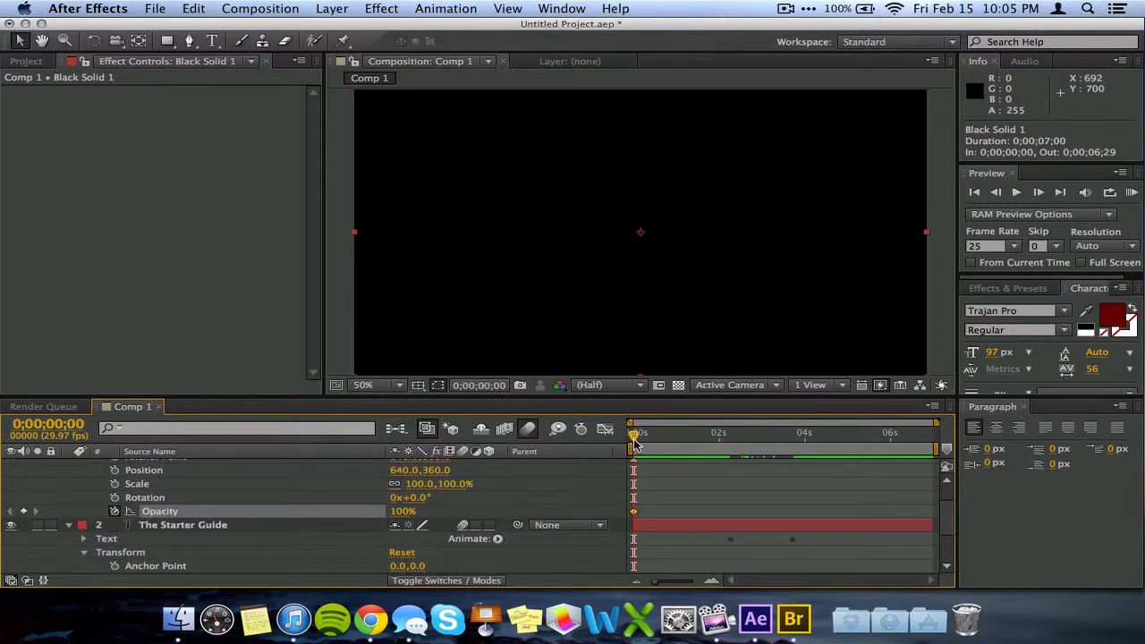
# - Set the black solid's opacity to 0% at 0;00;01;28 so it fades out before the title animation
pyautogui.moveTo(633, 439); pyautogui.dragTo(718, 436)
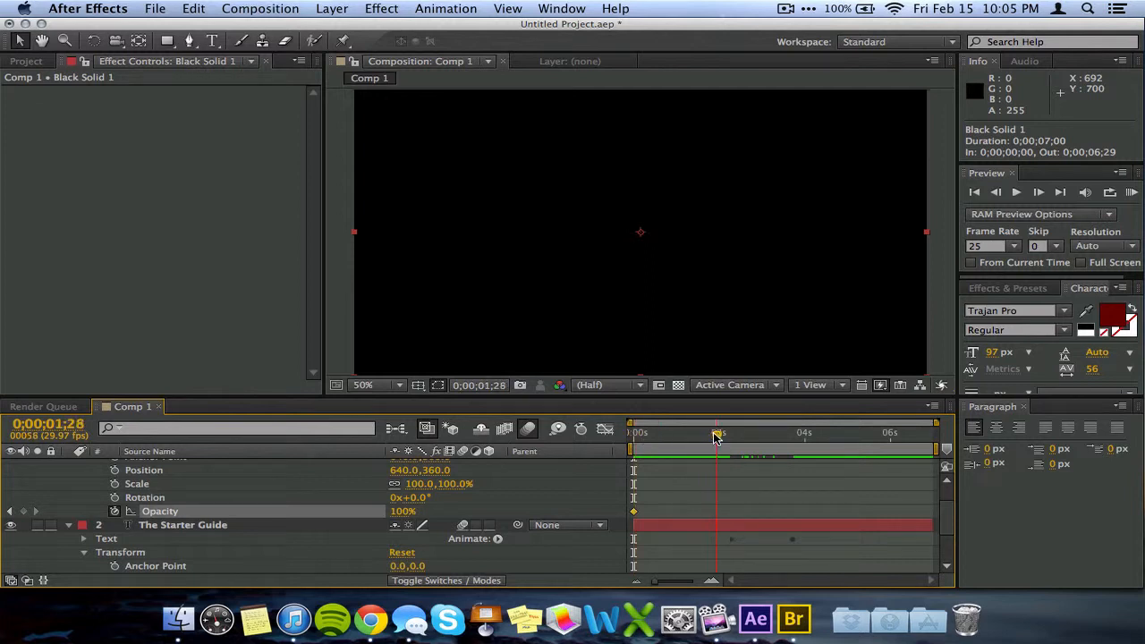
pyautogui.click(400, 511)
pyautogui.write('0')
pyautogui.press('Return')
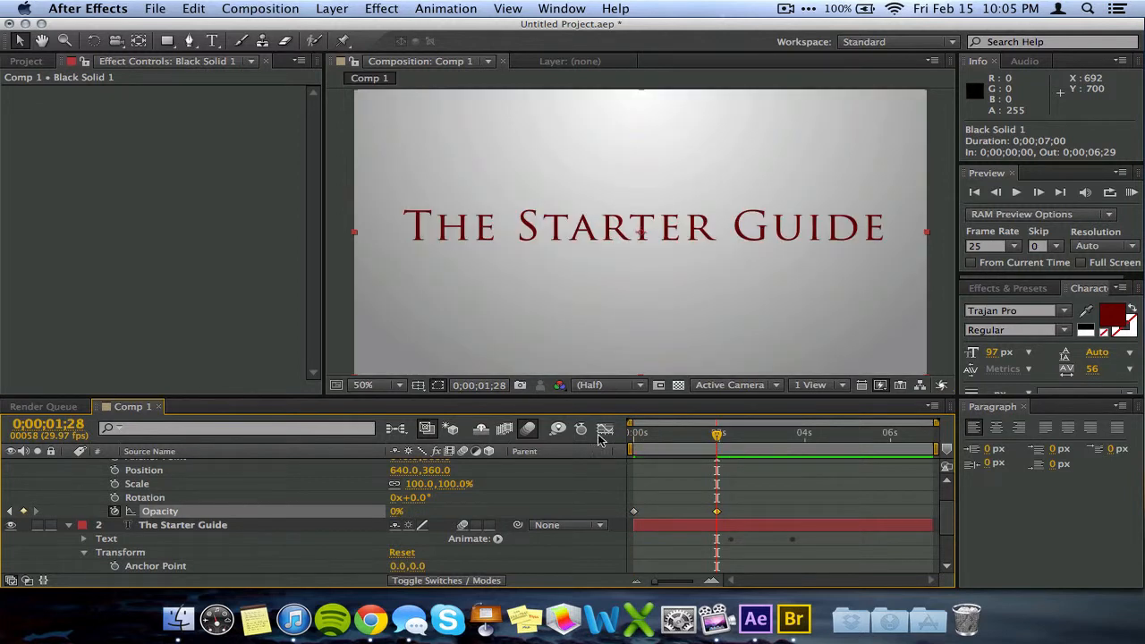
# - Play the composition from the start to check the fade from black into the title animation
pyautogui.press('pageup')
pyautogui.press('pageup')
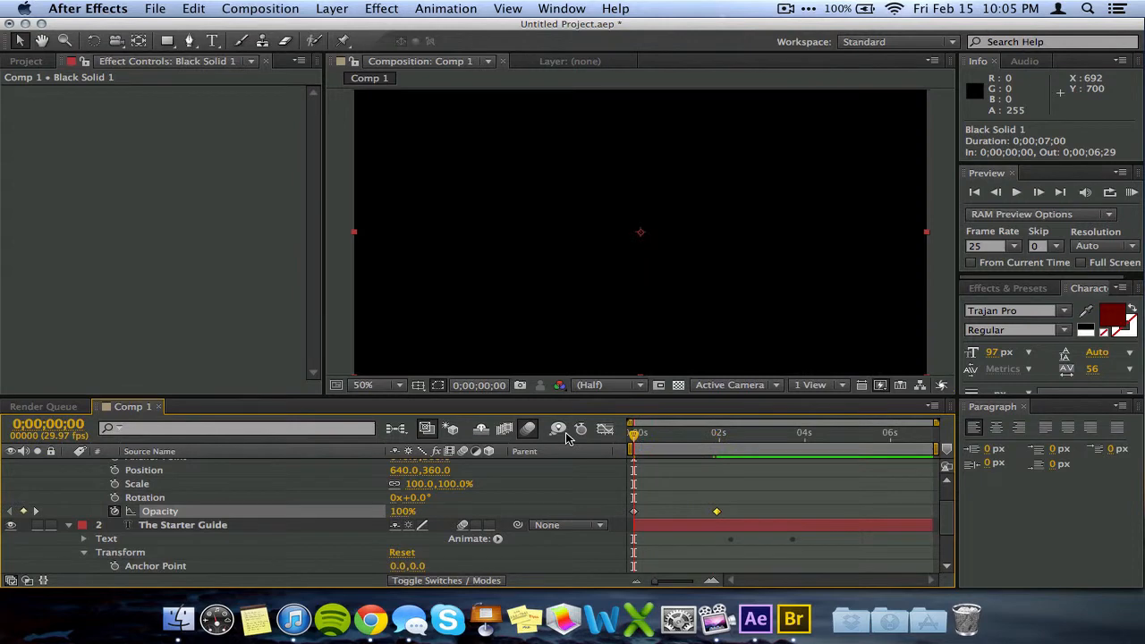
pyautogui.press('space')
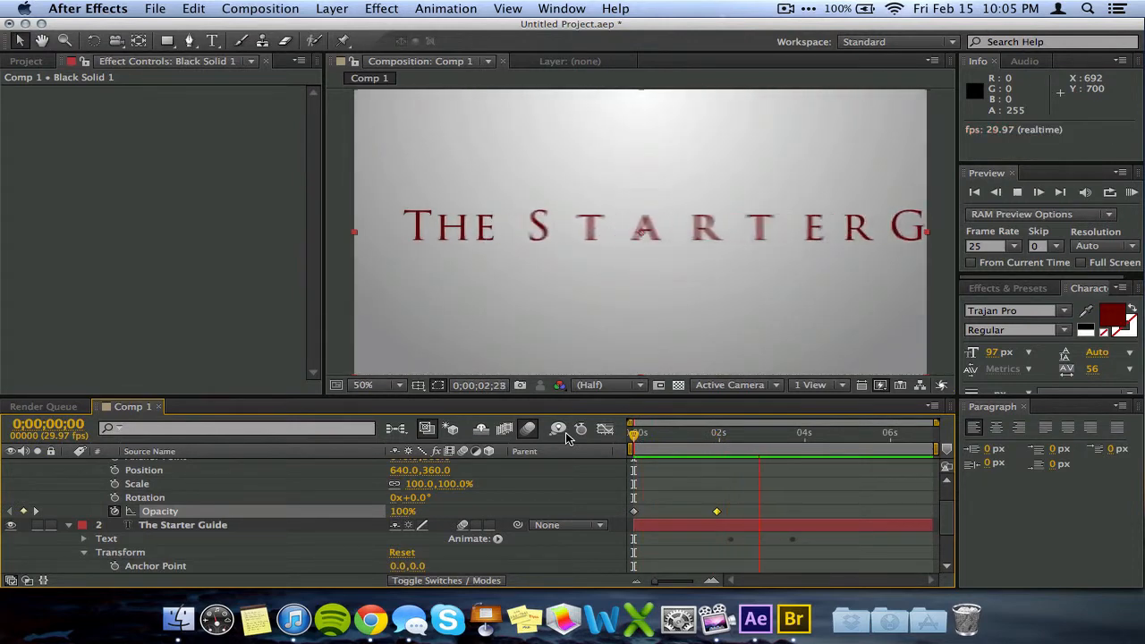
pyautogui.press('space')
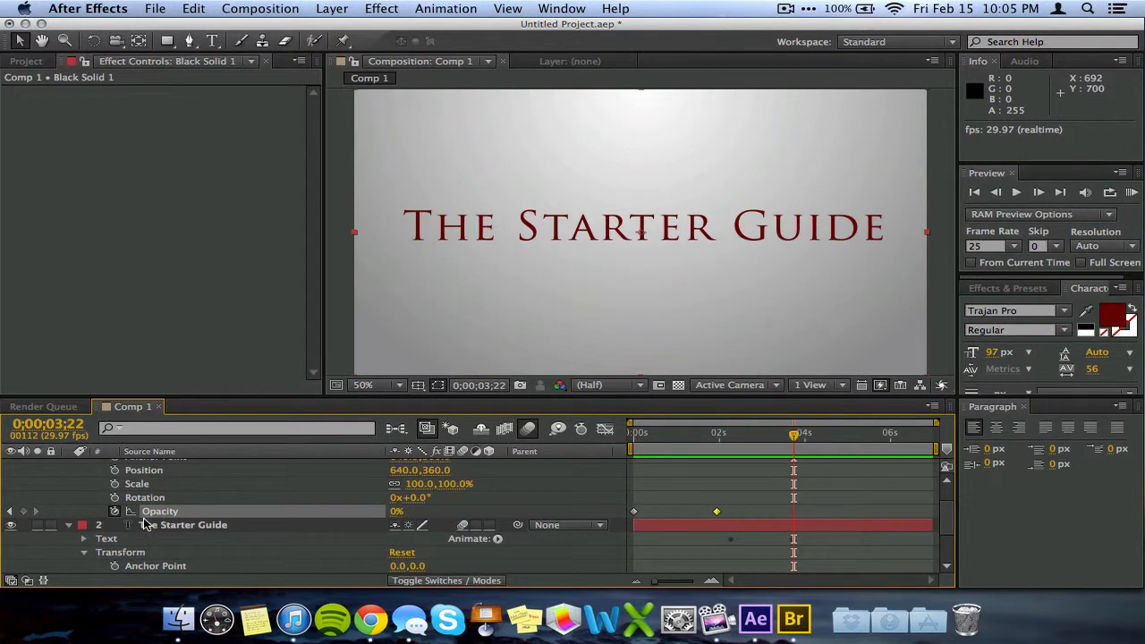
# - Collapse the properties of the black solid and "The Starter Guide" layers and deselect all layers
pyautogui.scroll(2, 143, 523)
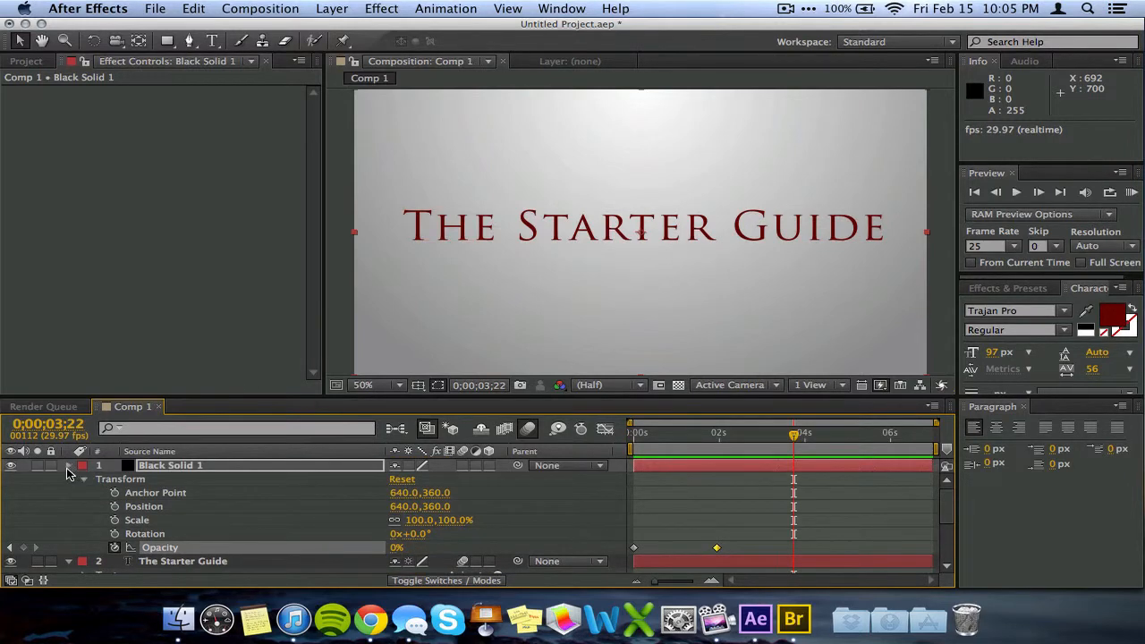
pyautogui.click(68, 466)
pyautogui.click(69, 479)
pyautogui.click(149, 526)
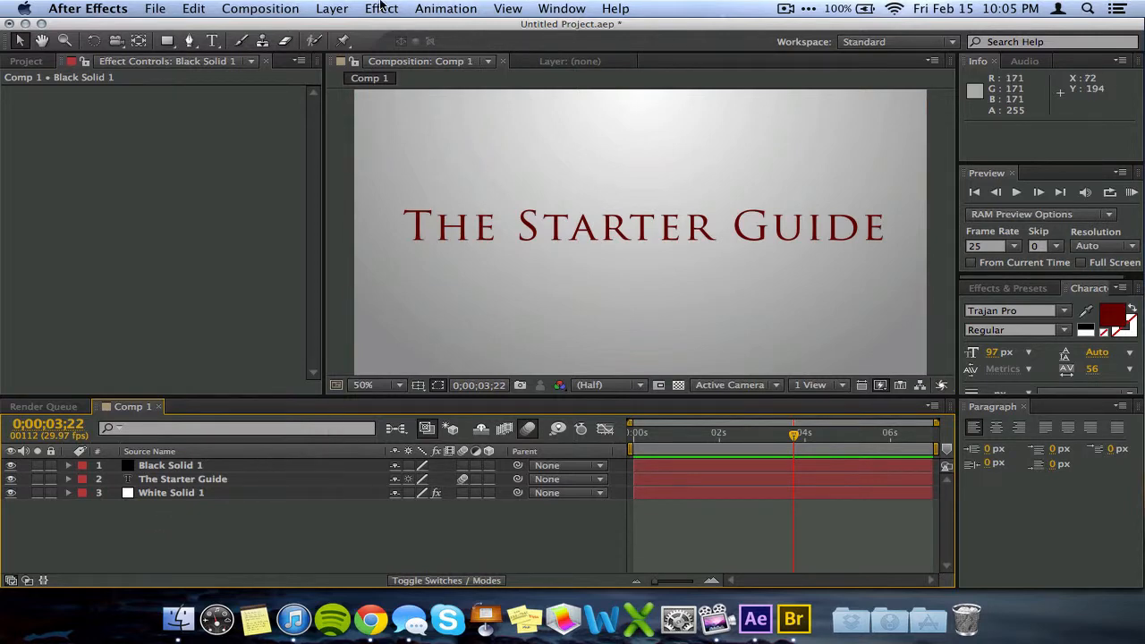
# - Add the composition to the render queue and set its output module format to H.264 with no post-render action
pyautogui.click(260, 10)
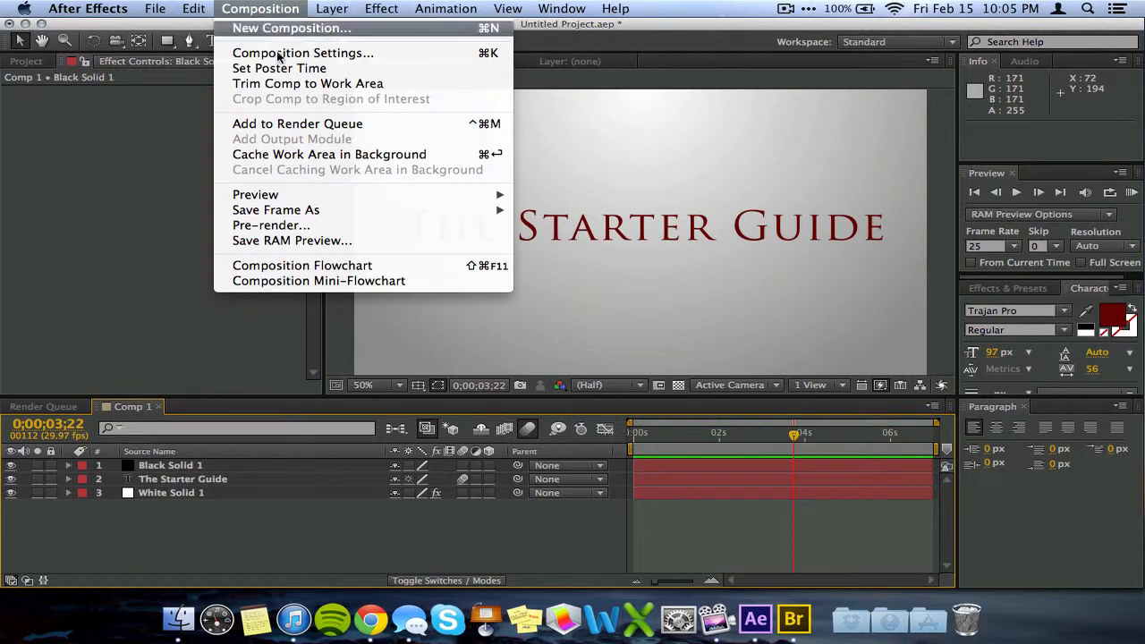
pyautogui.click(281, 126)
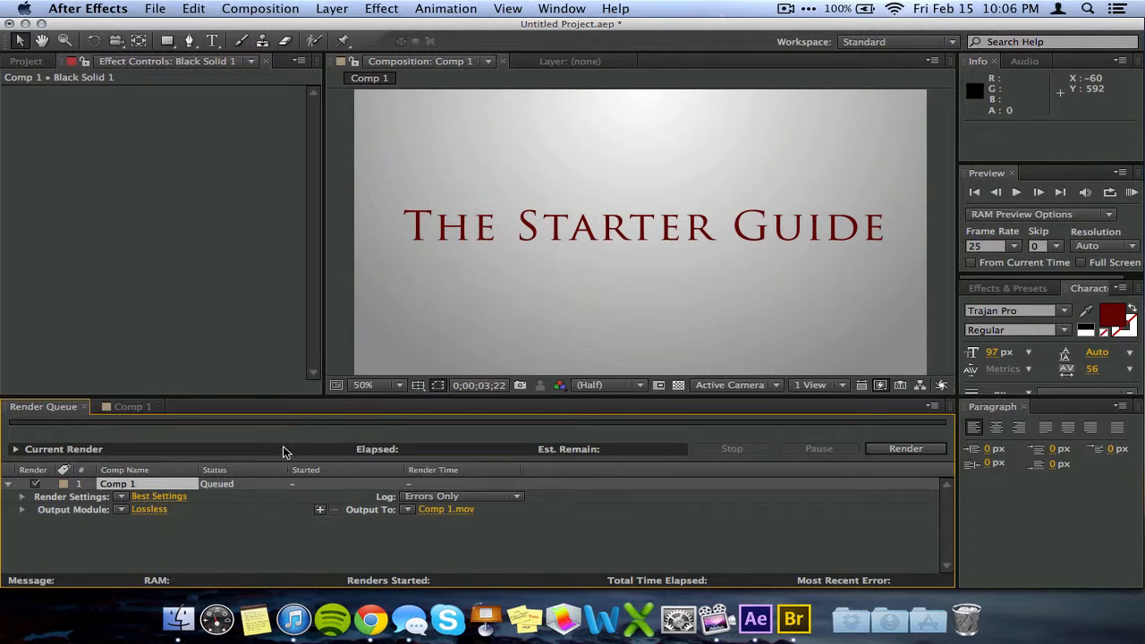
pyautogui.click(157, 511)
pyautogui.click(537, 116)
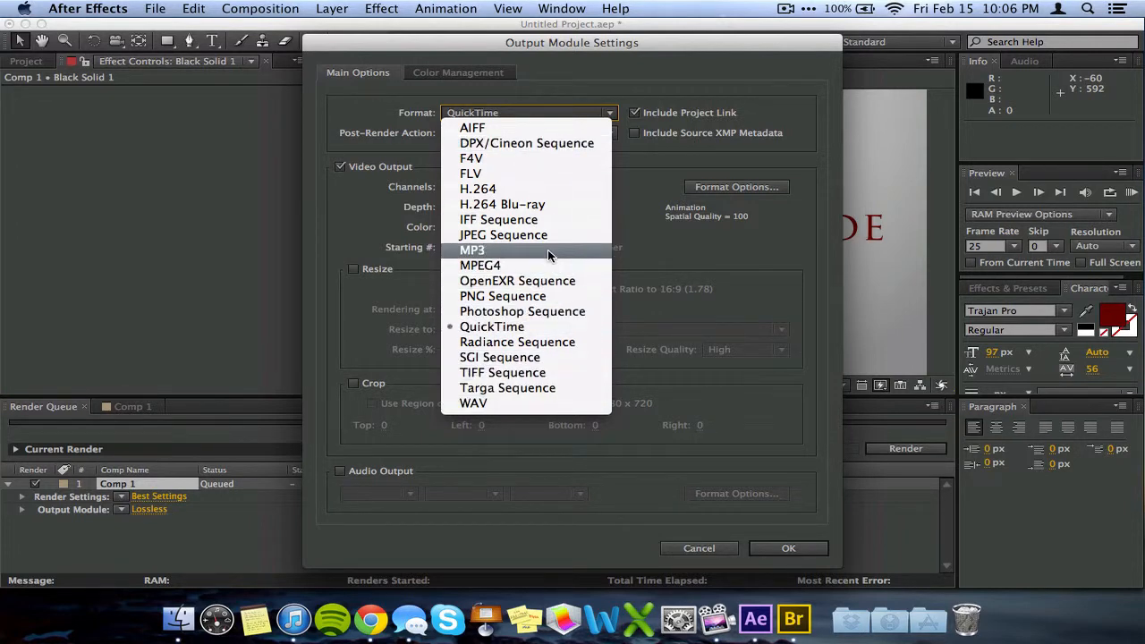
pyautogui.click(625, 191)
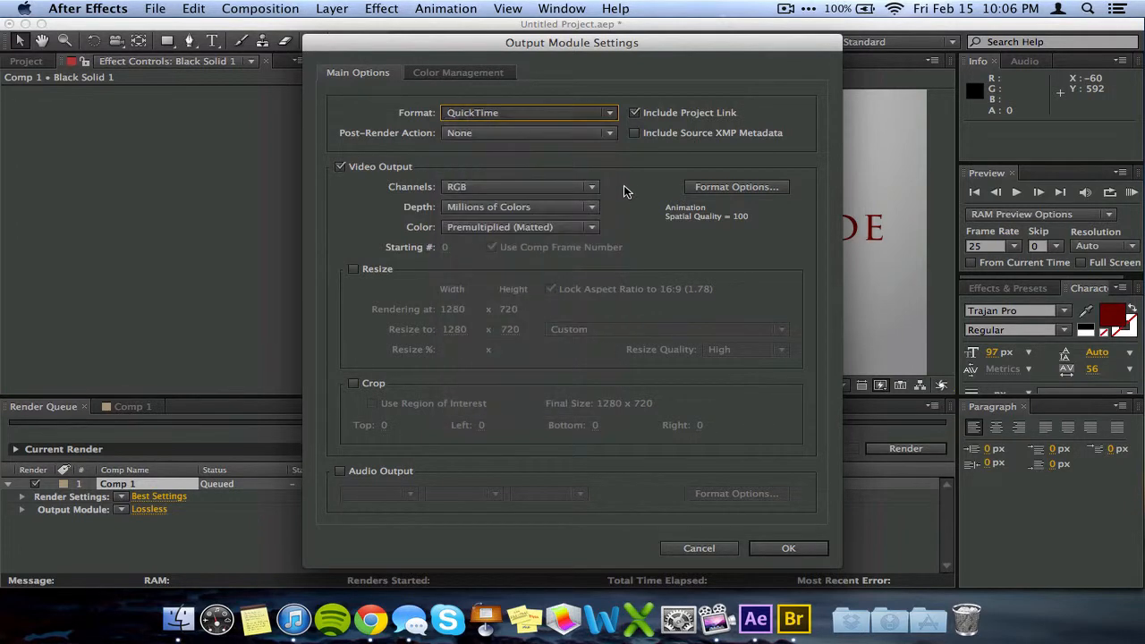
pyautogui.click(559, 112)
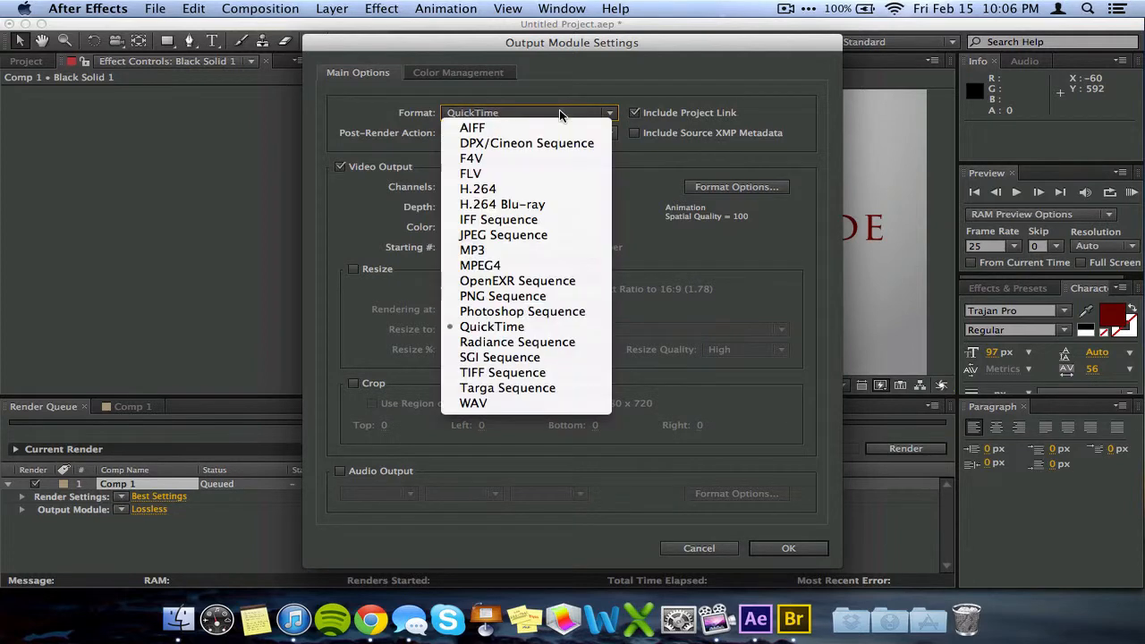
pyautogui.click(560, 190)
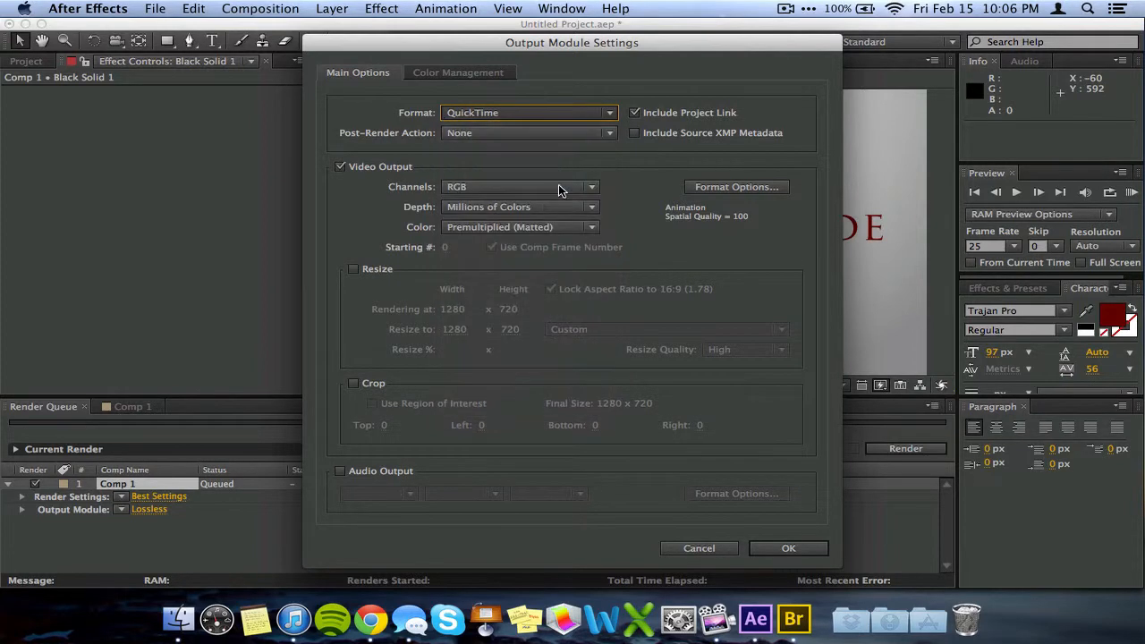
pyautogui.click(540, 134)
pyautogui.click(475, 147)
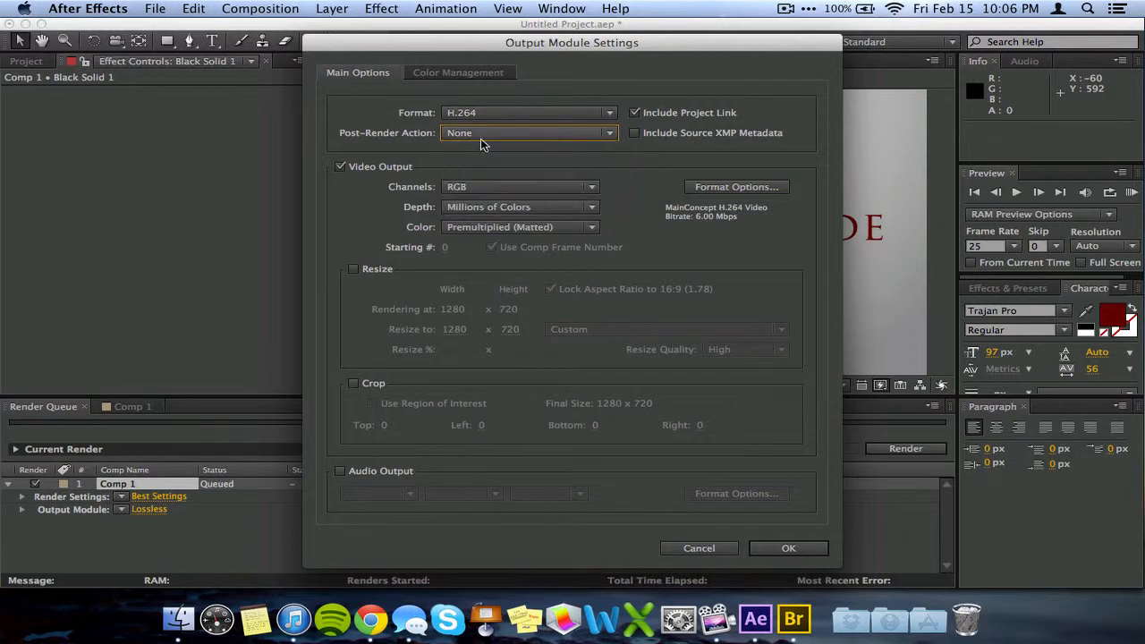
# - Review the profile and level choices in the H.264 video options, keeping profile High and level 5.1
pyautogui.click(687, 188)
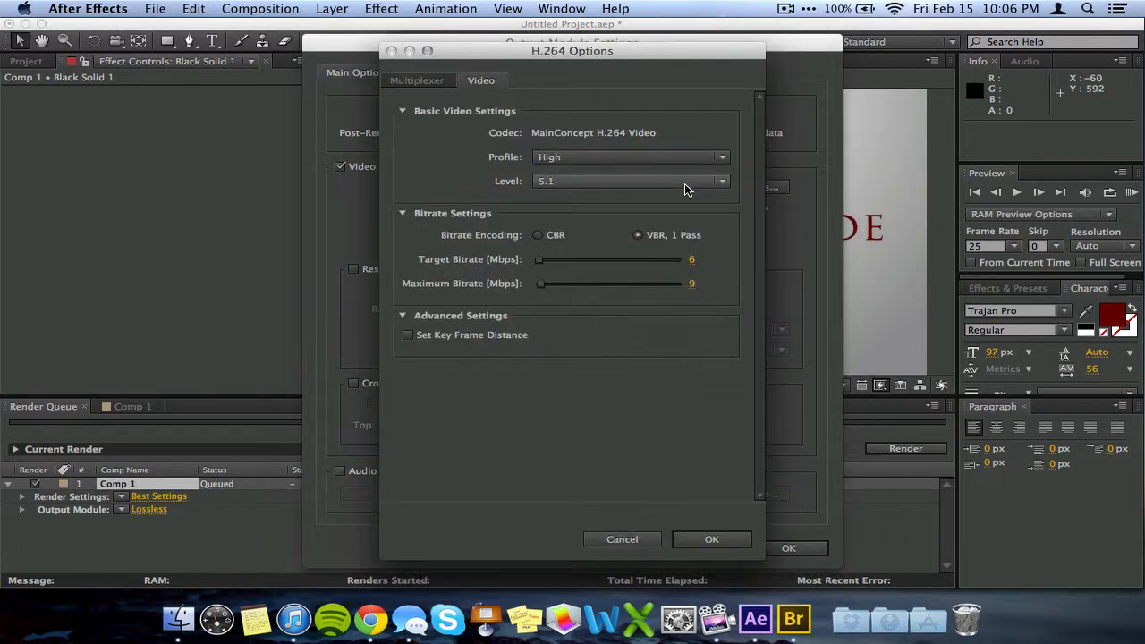
pyautogui.click(569, 155)
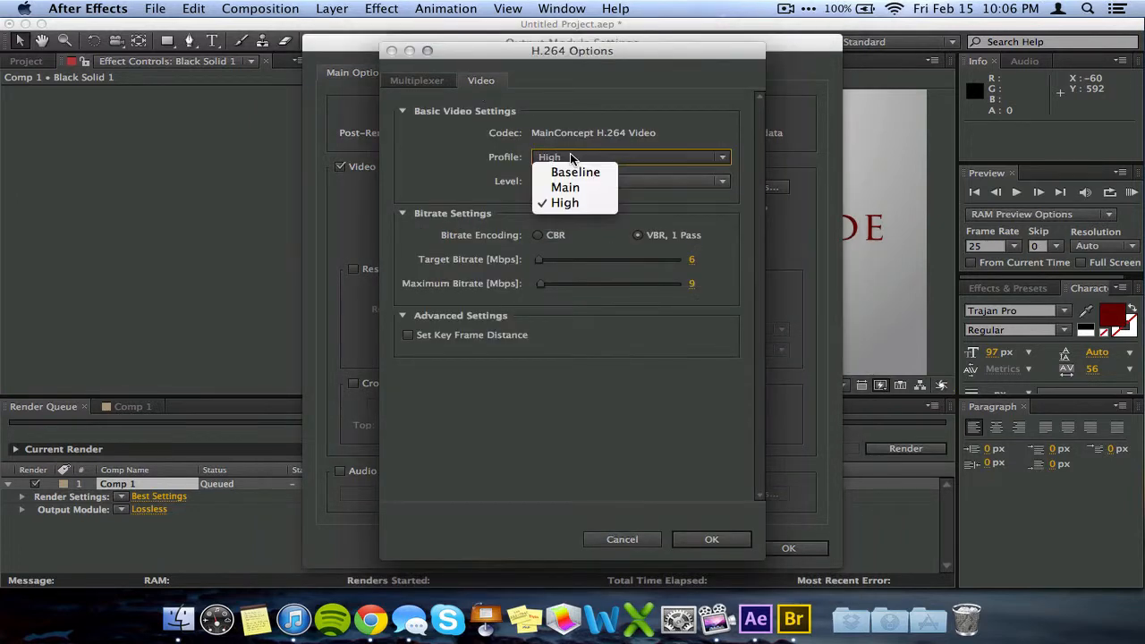
pyautogui.click(572, 156)
pyautogui.click(595, 177)
pyautogui.click(600, 181)
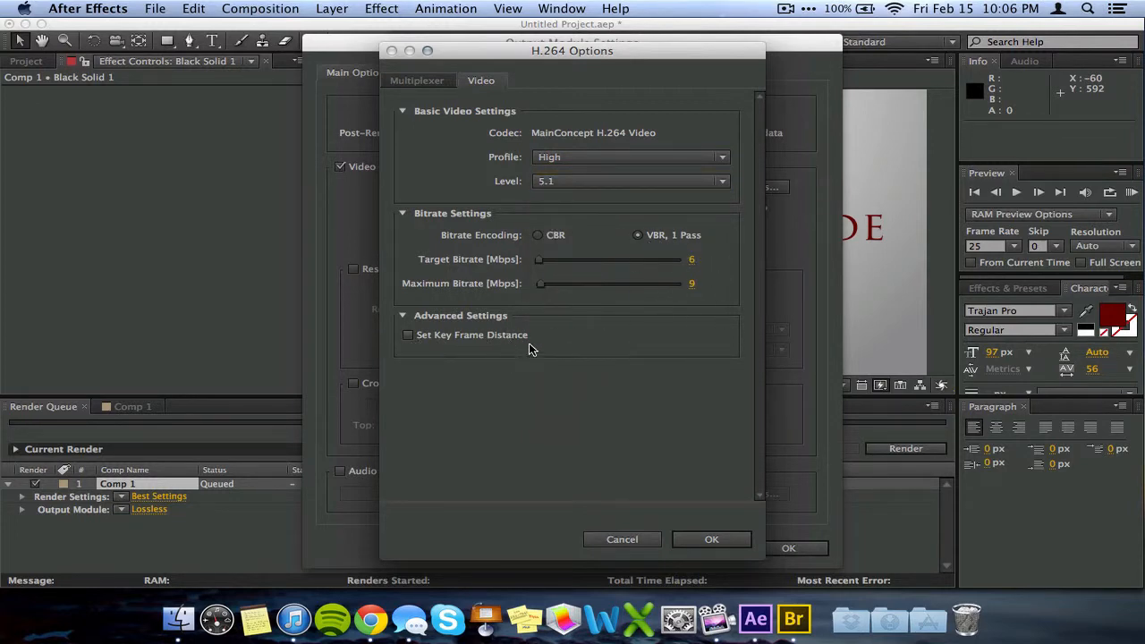
pyautogui.click(706, 539)
# - Turn on audio output to review its sample rate, channel and AAC format options, and switch it off again
pyautogui.click(366, 472)
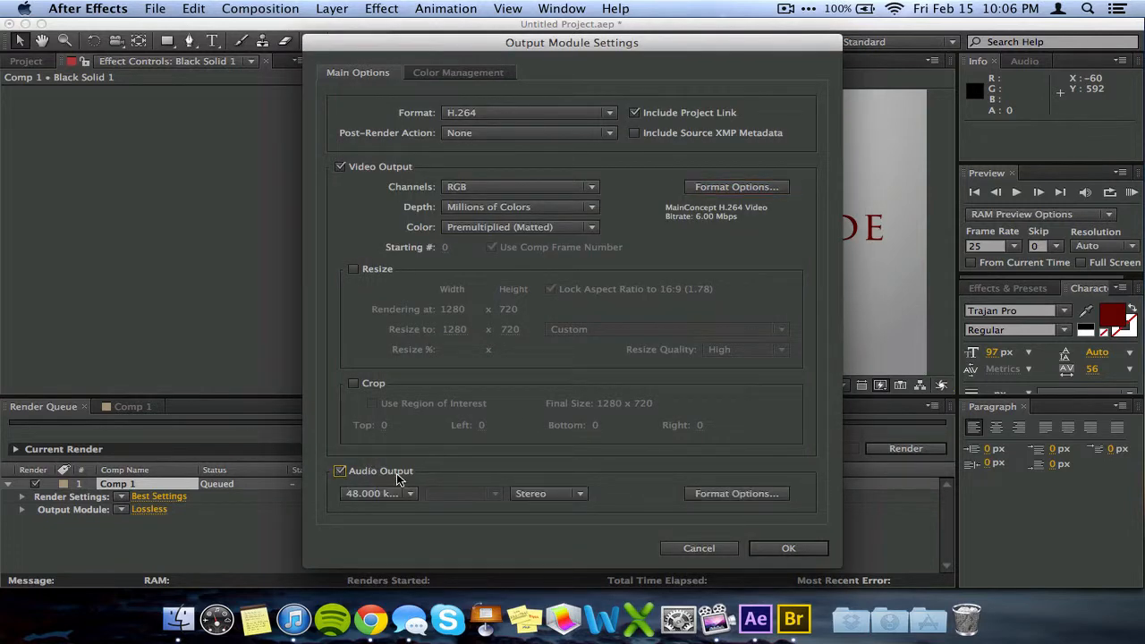
pyautogui.click(372, 494)
pyautogui.click(456, 498)
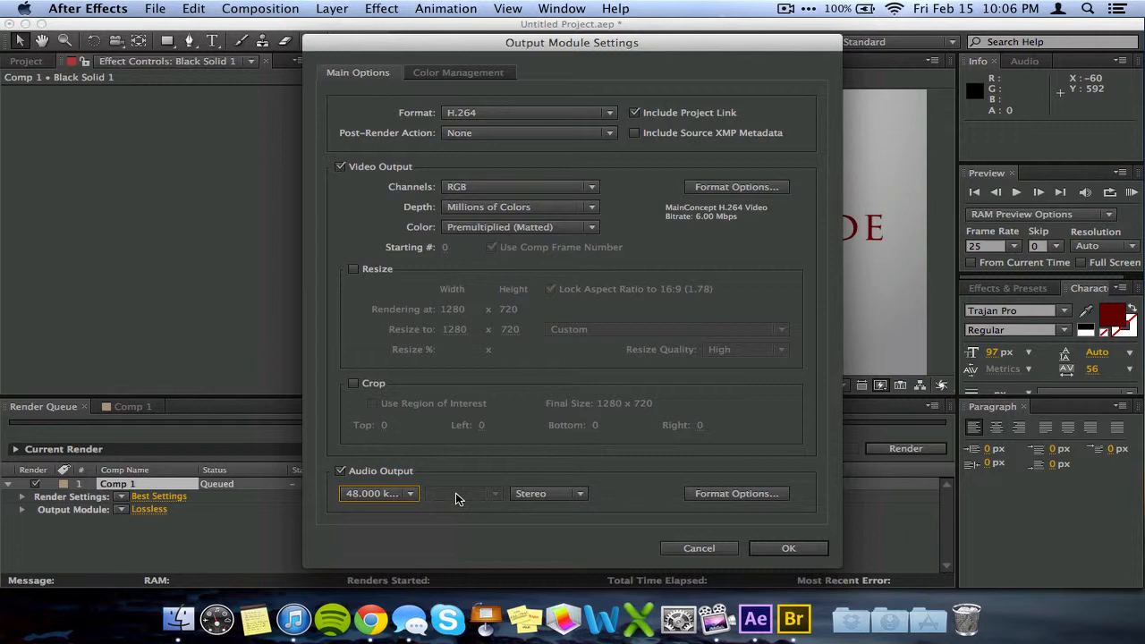
pyautogui.click(537, 494)
pyautogui.click(538, 495)
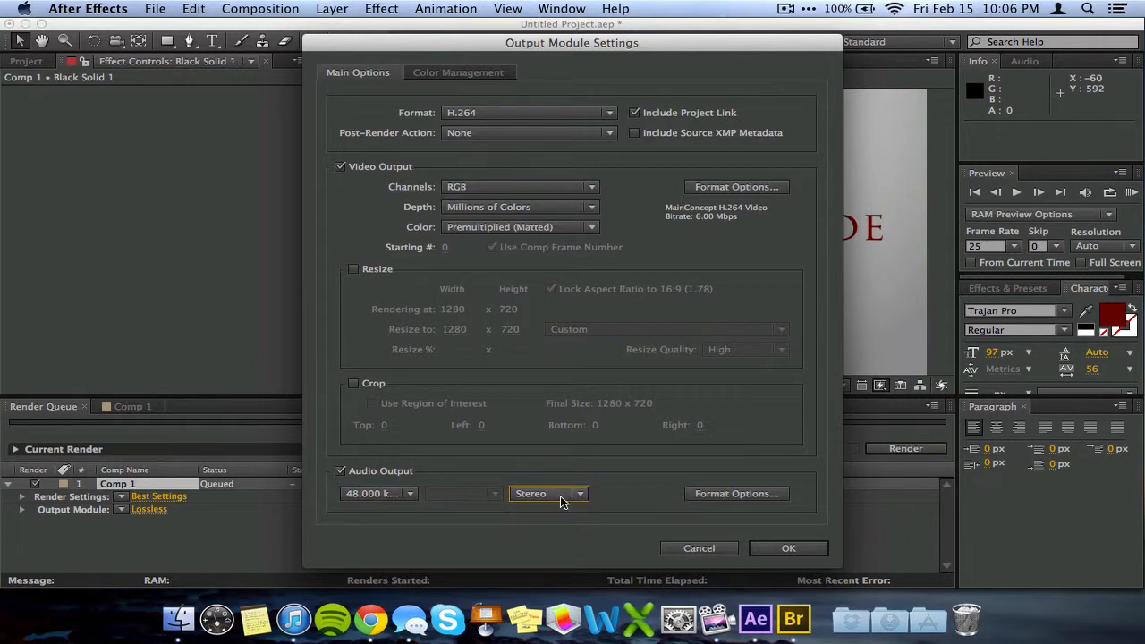
pyautogui.click(730, 493)
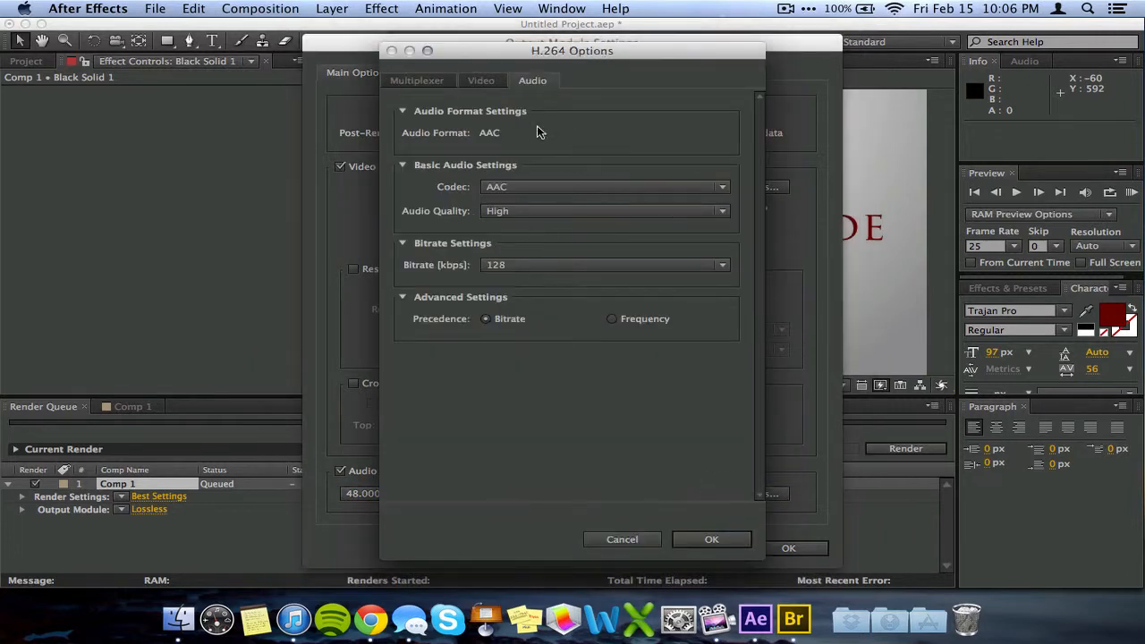
pyautogui.click(706, 540)
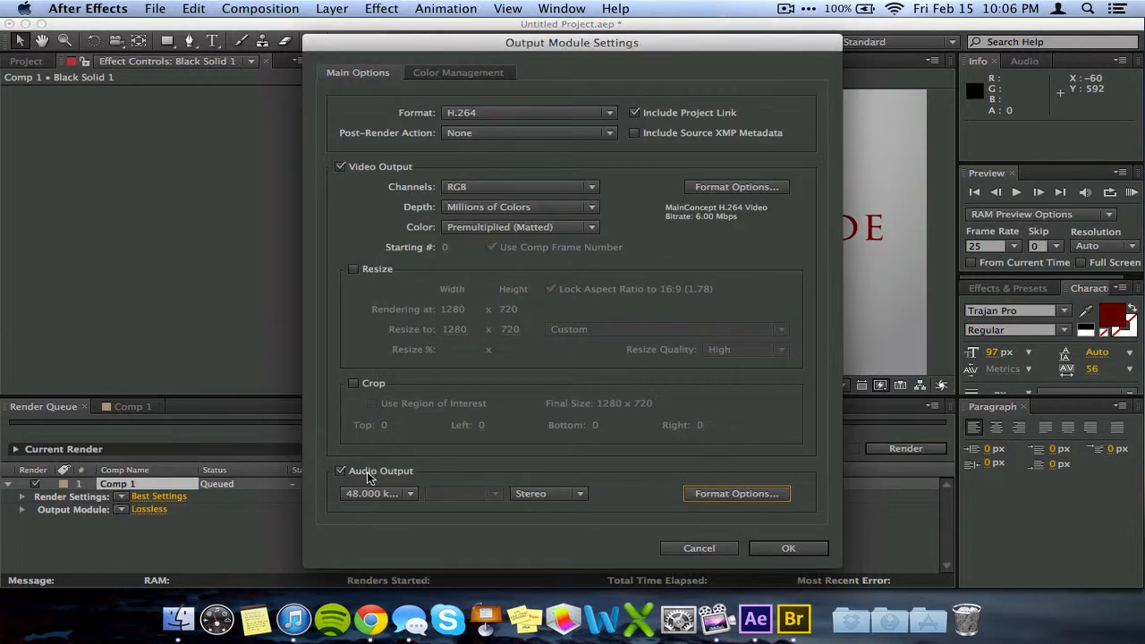
pyautogui.click(341, 471)
# - Accept the output module settings and set the render's output file to "Intro Tutorial" on the Desktop
pyautogui.click(787, 550)
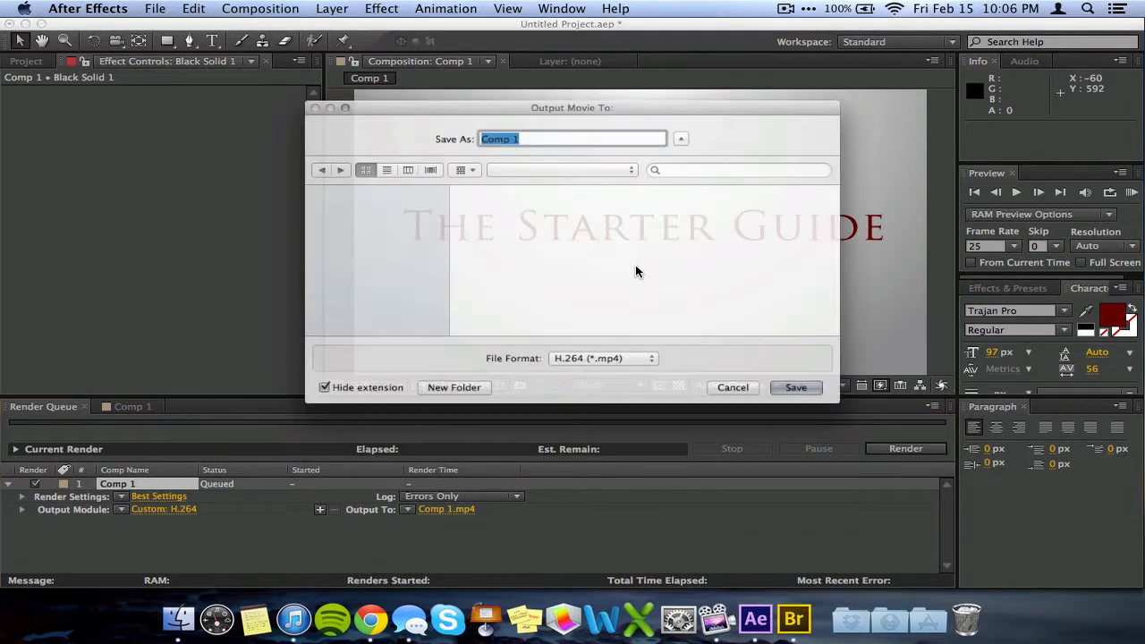
pyautogui.click(358, 255)
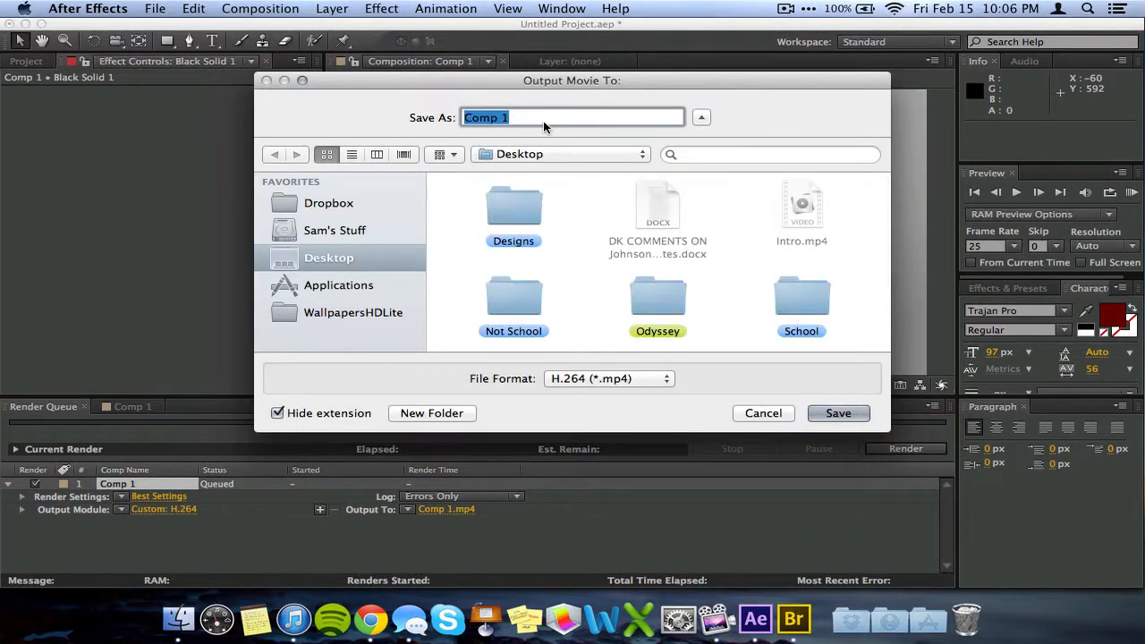
pyautogui.write('Intro ')
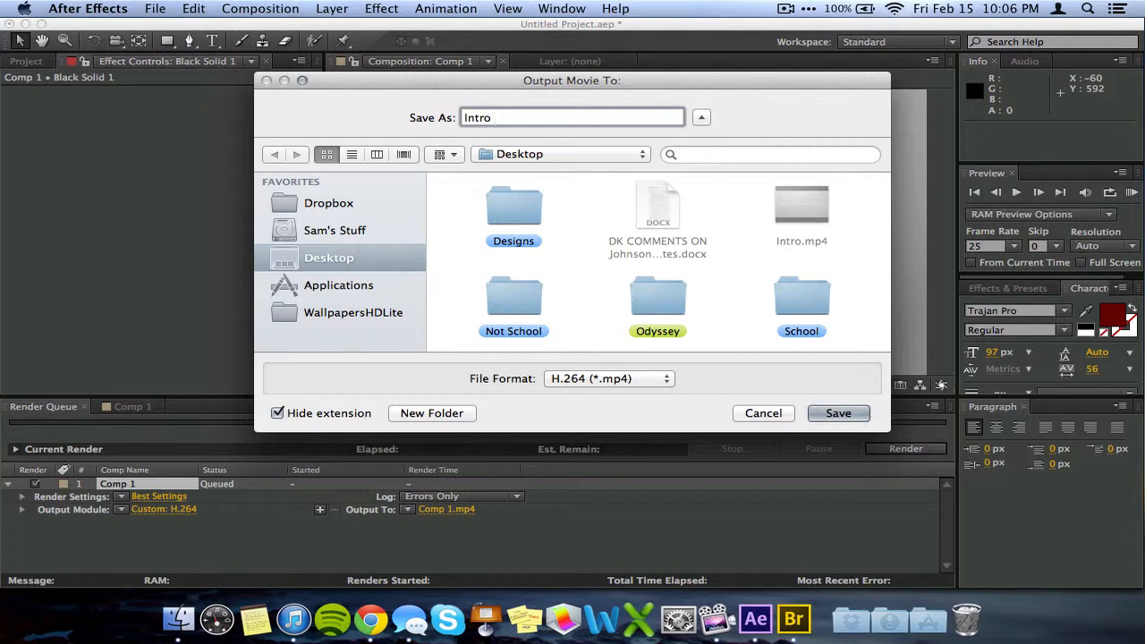
pyautogui.write('Tutorial')
pyautogui.click(836, 412)
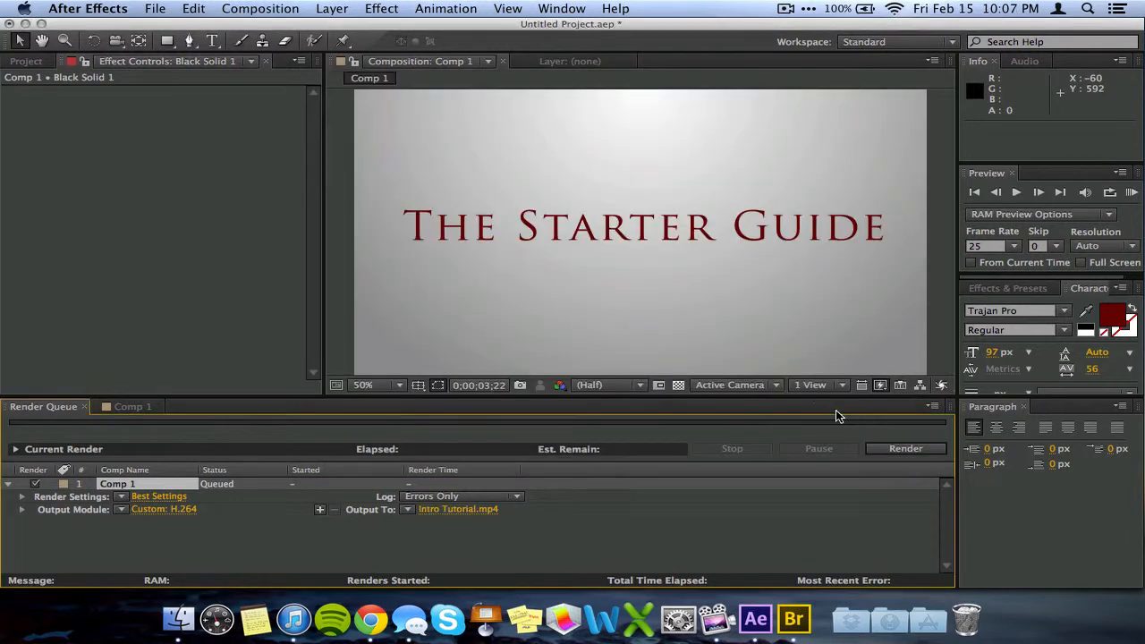
# - Render the queued Comp 1 to Intro Tutorial.mp4
pyautogui.click(895, 448)
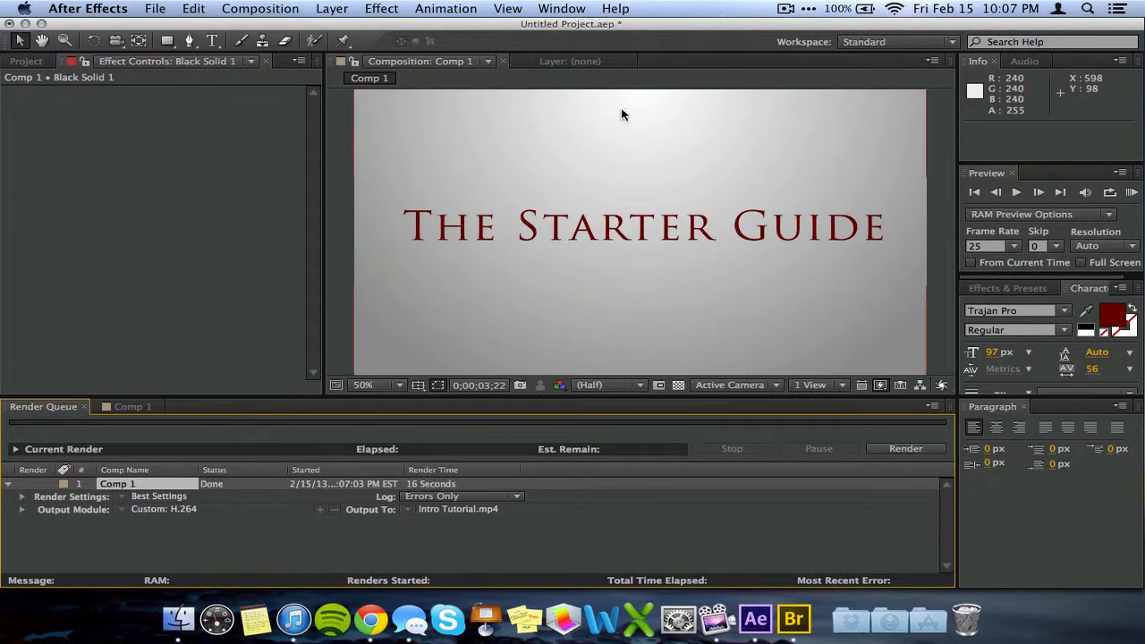
# - Minimize the After Effects and Bridge windows, play the rendered Intro Tutorial.mp4 from the Desktop in MPlayerX, and close the playback
pyautogui.moveTo(604, 31); pyautogui.dragTo(609, 32)
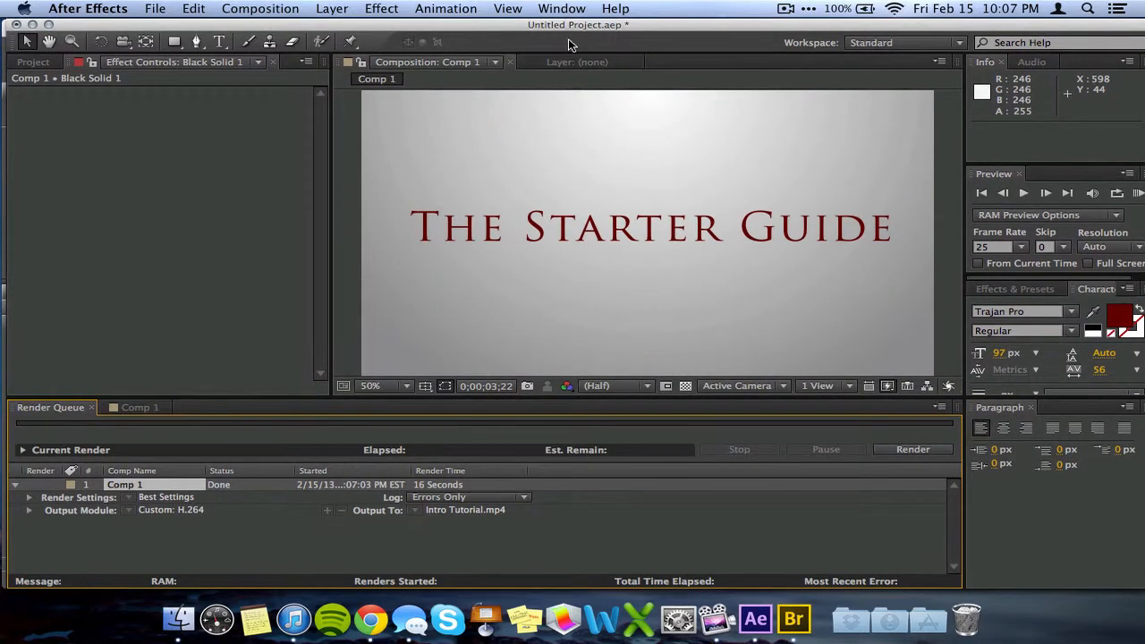
pyautogui.click(32, 26)
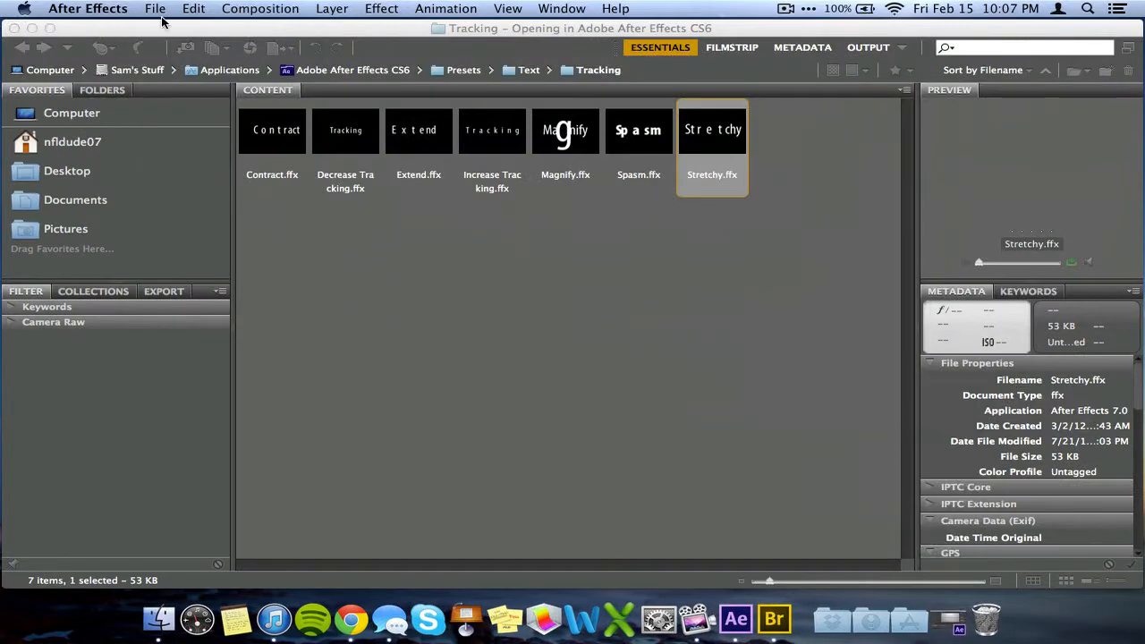
pyautogui.click(30, 29)
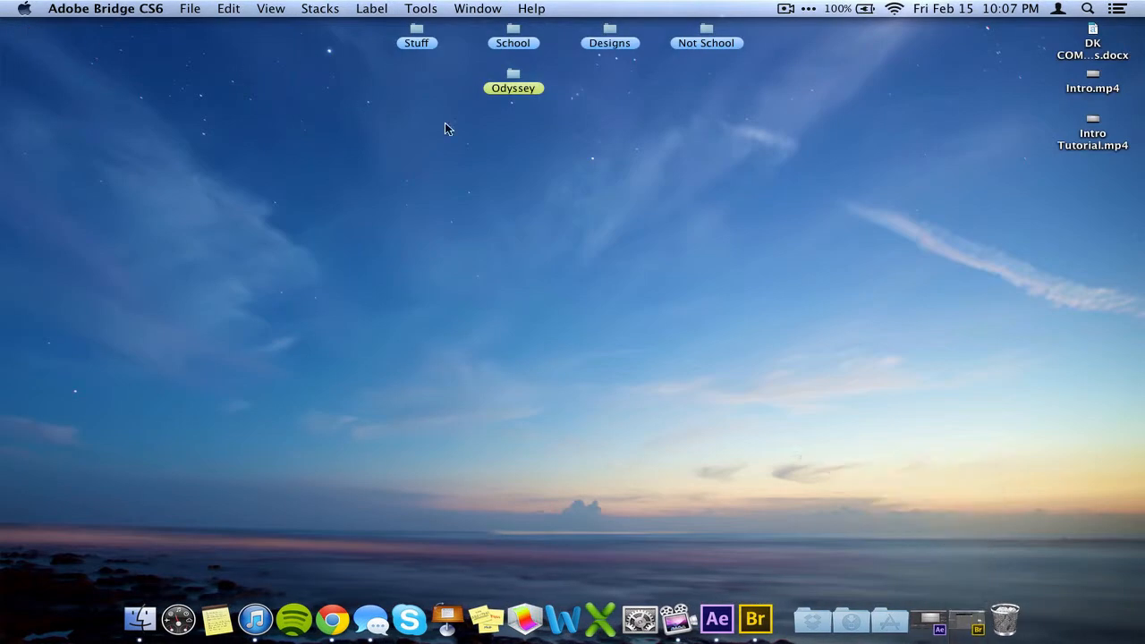
pyautogui.click(1092, 150)
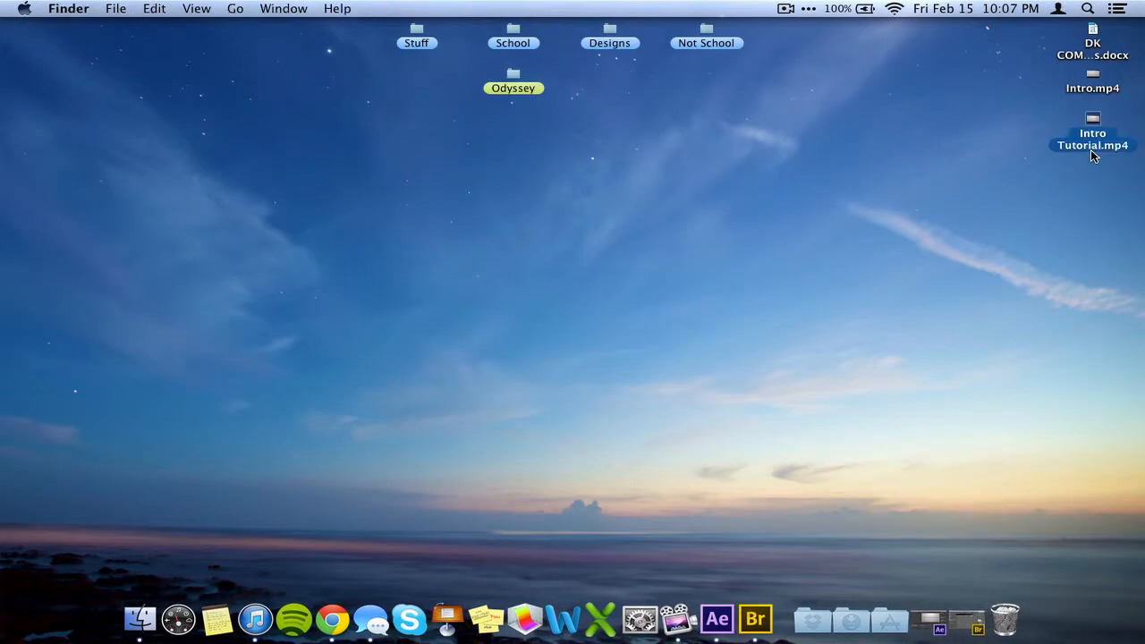
pyautogui.rightClick(842, 143)
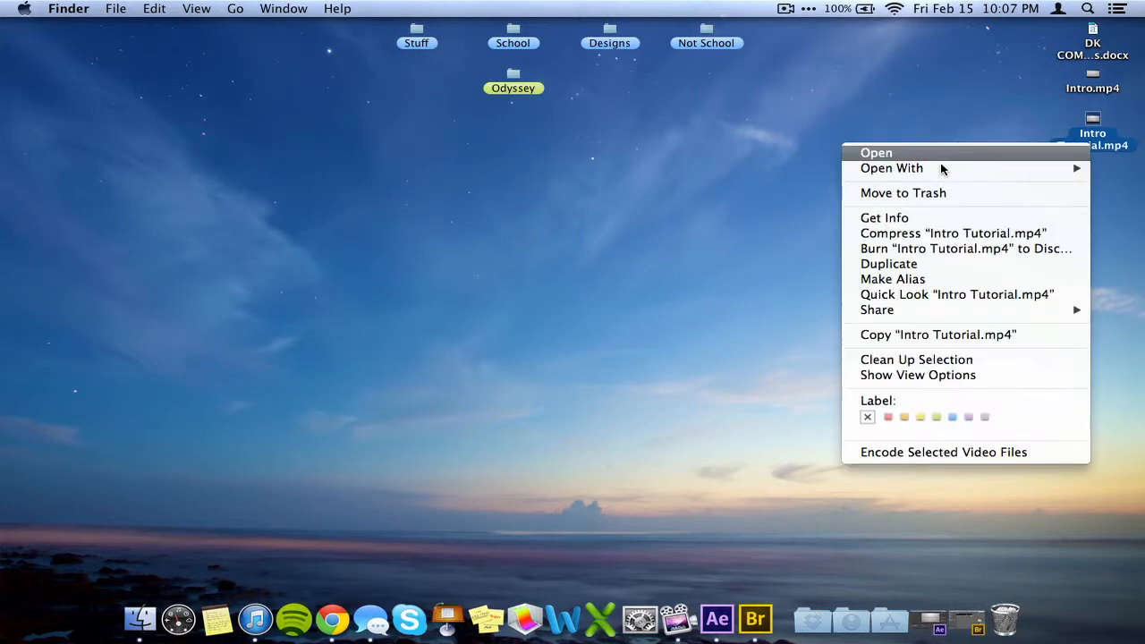
pyautogui.moveTo(939, 169)
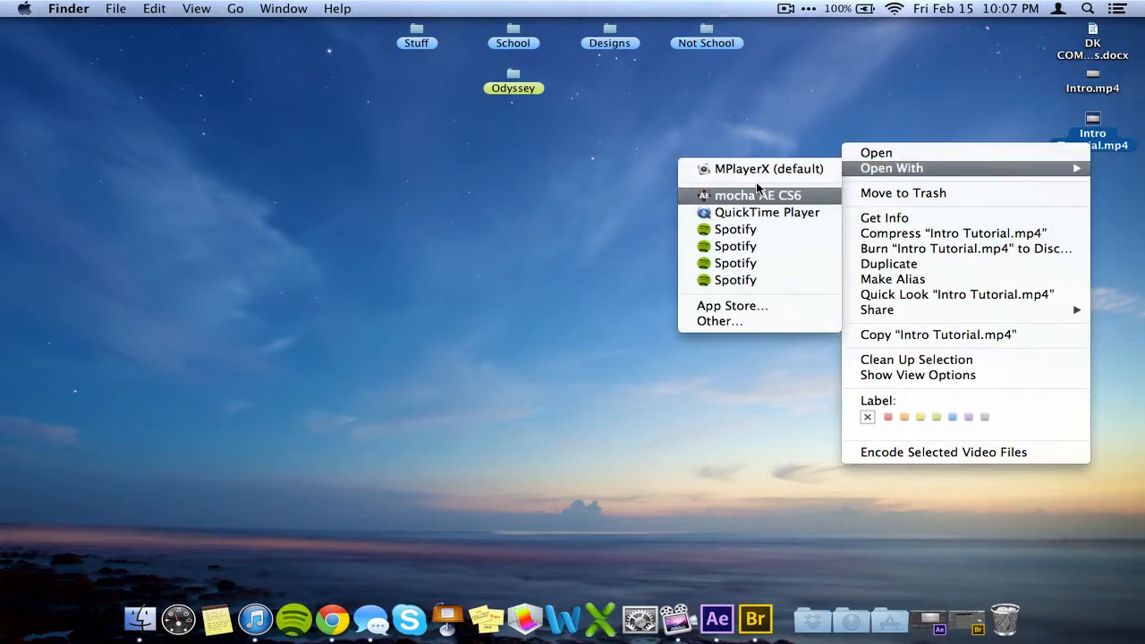
pyautogui.click(706, 168)
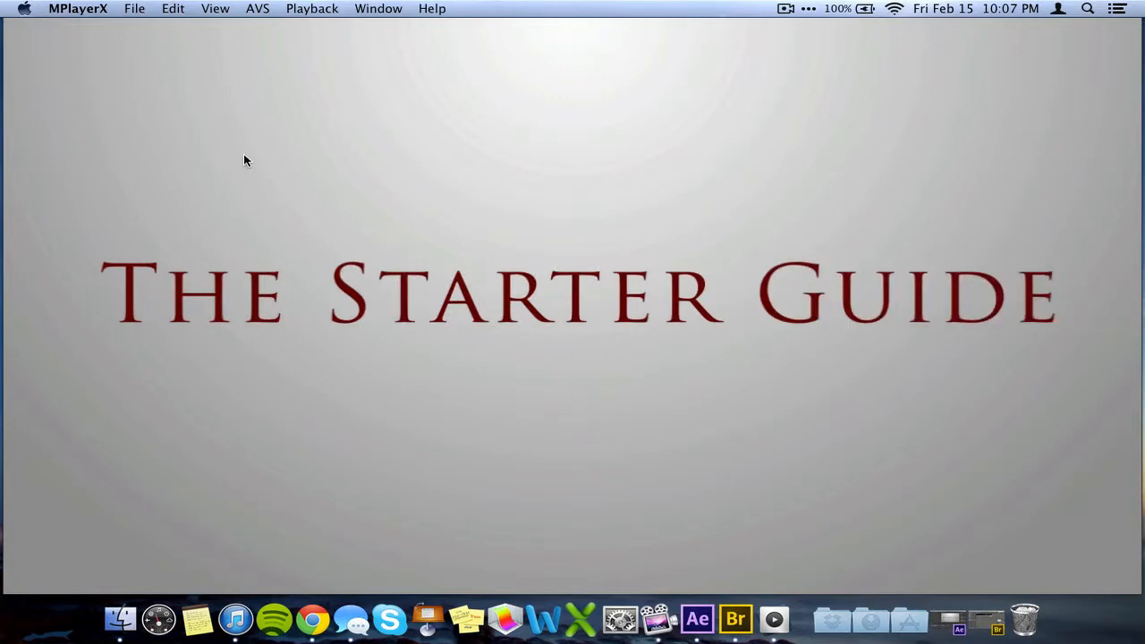
pyautogui.press('super+q')
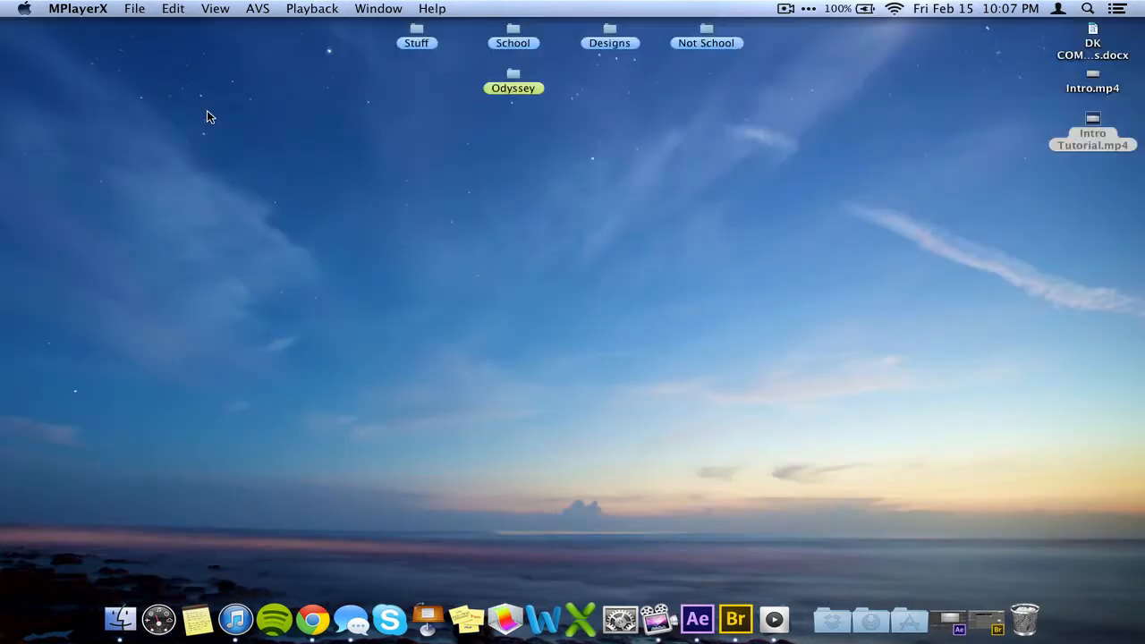
pyautogui.moveTo(1120, 229); pyautogui.dragTo(975, 40)
pyautogui.click(993, 104)
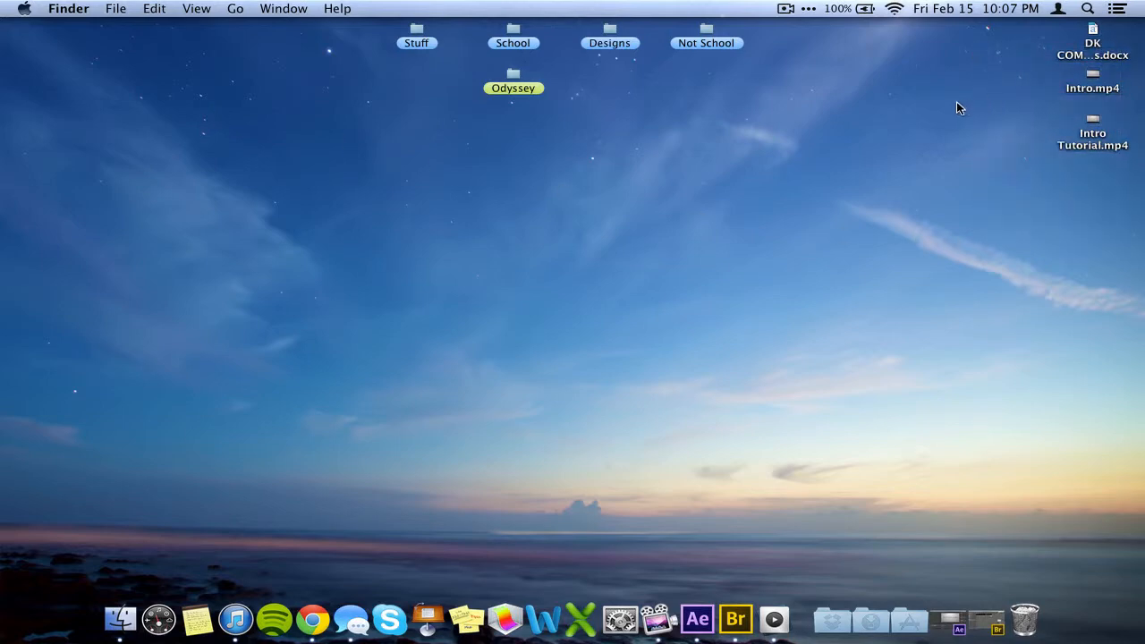
pyautogui.moveTo(749, 177); pyautogui.dragTo(703, 146)
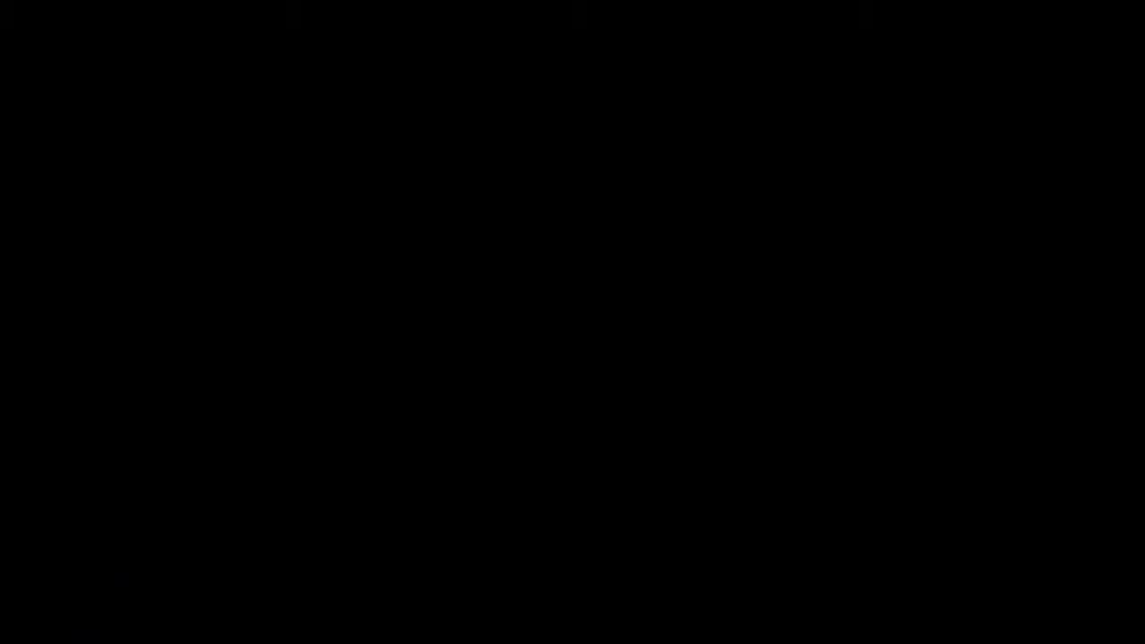